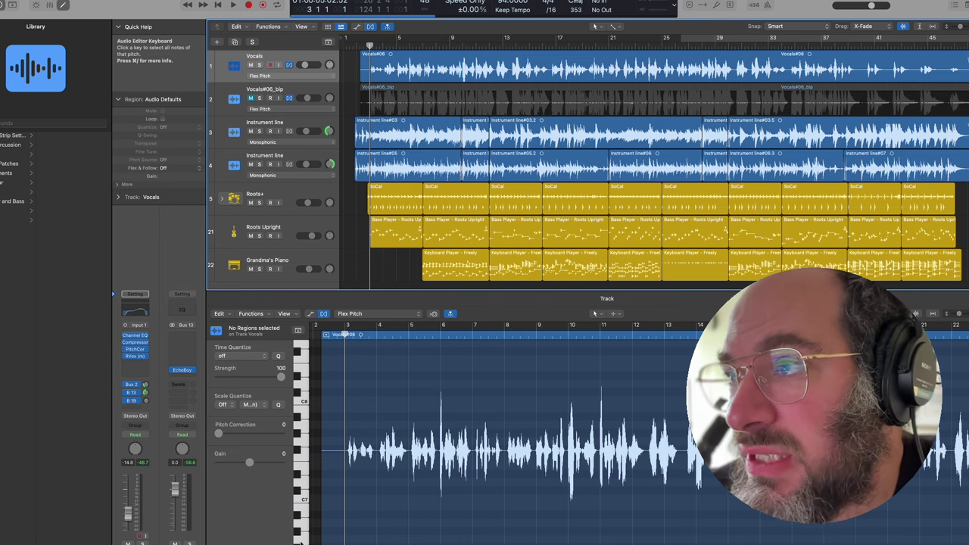
# Solo the Roots+ drum track.
pyautogui.press('super+Right')
pyautogui.press('super+Right')
pyautogui.press('super+Right')
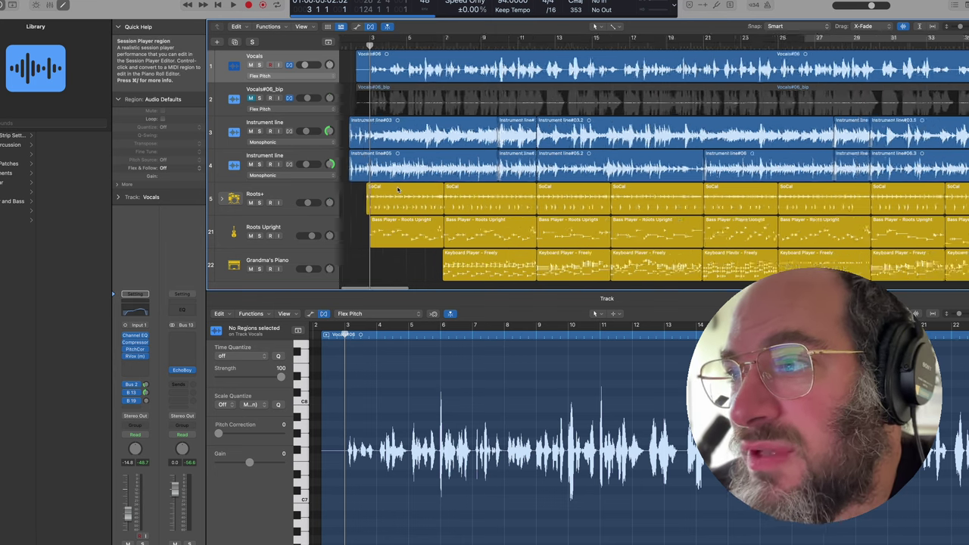
pyautogui.press('super+Right')
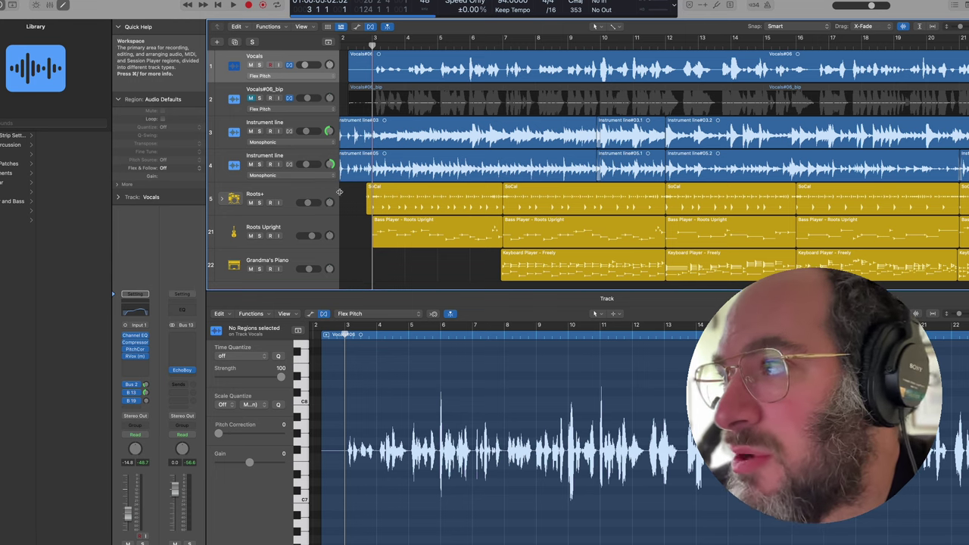
pyautogui.click(259, 204)
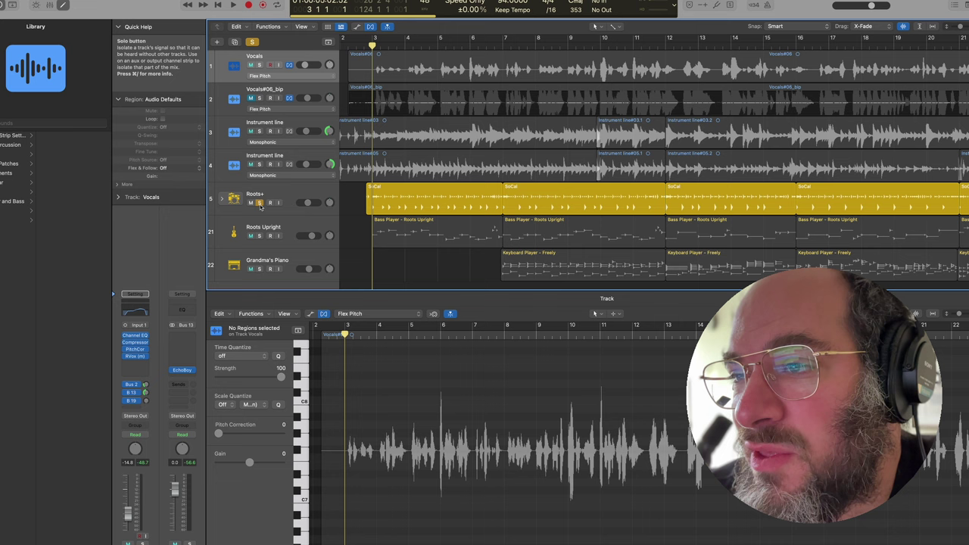
# Open the first SoCal region in the Session Player editor and play the soloed drums for a few bars.
pyautogui.press('super+Left')
pyautogui.press('super+Left')
pyautogui.press('super+Left')
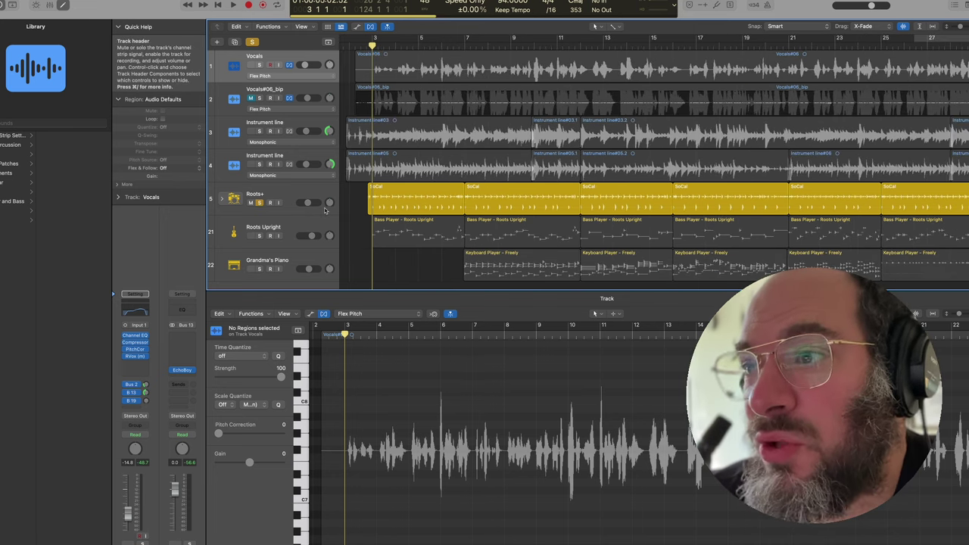
pyautogui.scroll(-2, 373, 195)
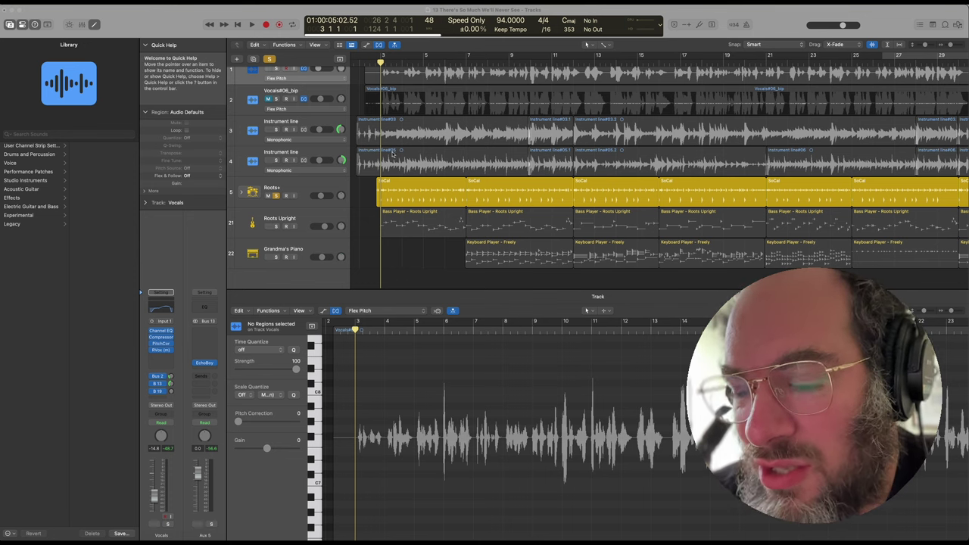
pyautogui.click(410, 193)
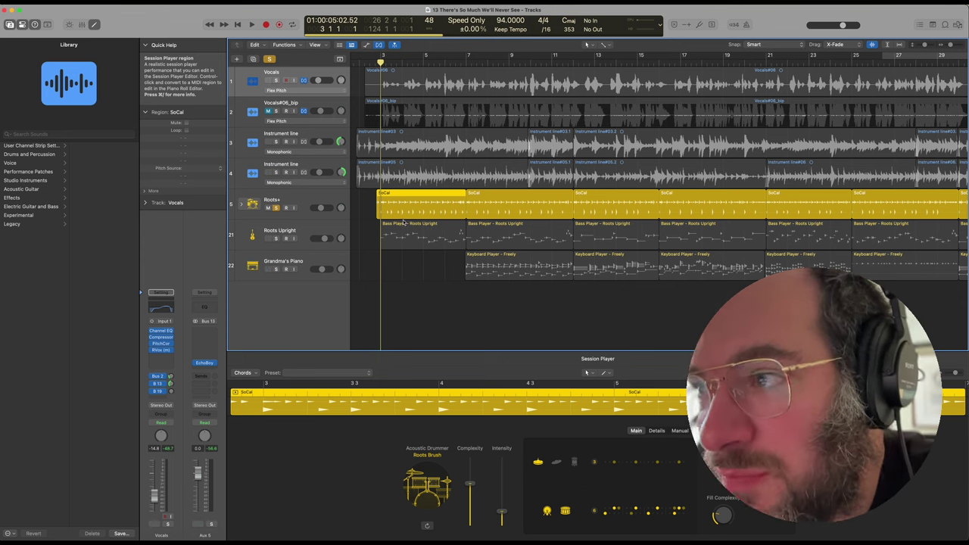
pyautogui.press('space')
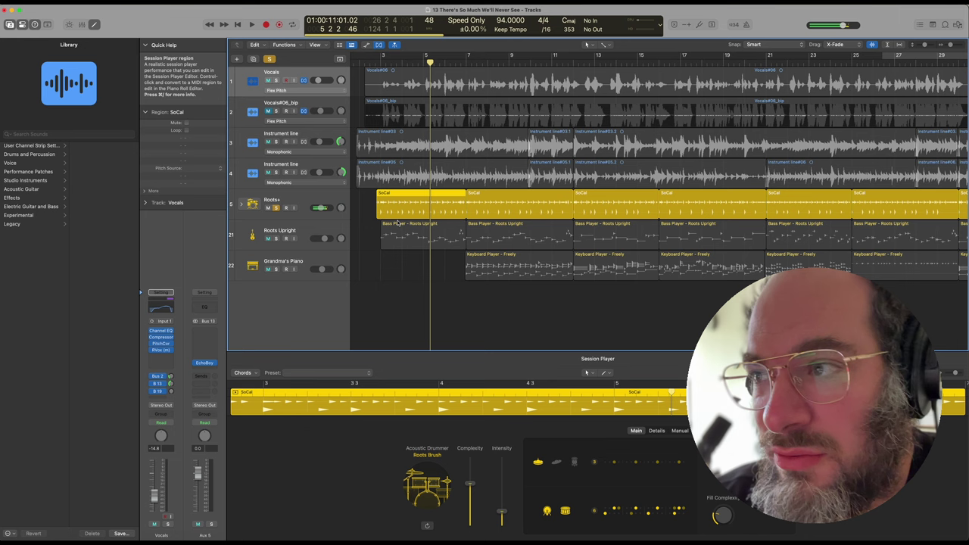
pyautogui.press('space')
# Duplicate the Roots+ drum track and copy the first SoCal region onto the duplicate.
pyautogui.click(302, 203)
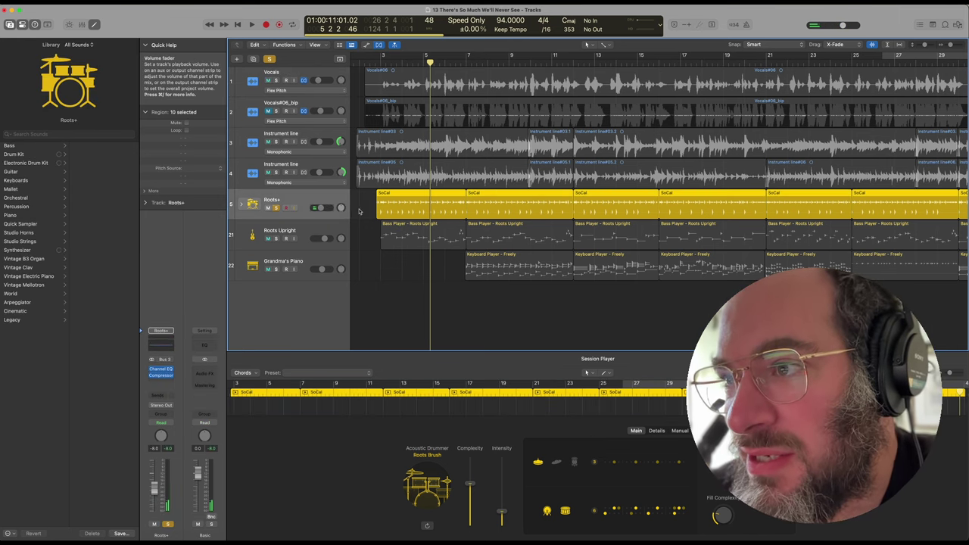
pyautogui.press('super+d')
pyautogui.click(400, 210)
pyautogui.moveTo(400, 211); pyautogui.dragTo(402, 236)
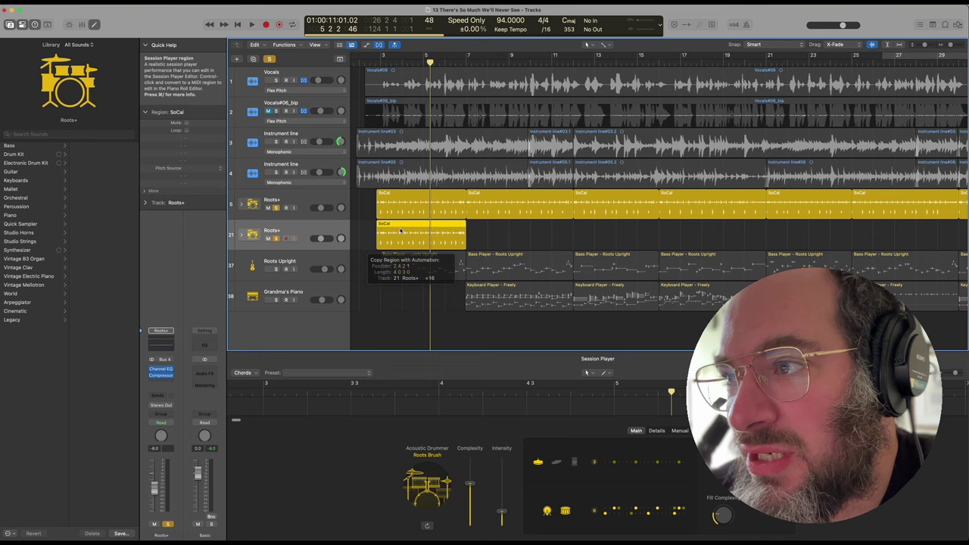
# Solo only the duplicate drum track, load the Roots drum kit on it, and raise its volume slightly during playback.
pyautogui.click(276, 209)
pyautogui.click(276, 238)
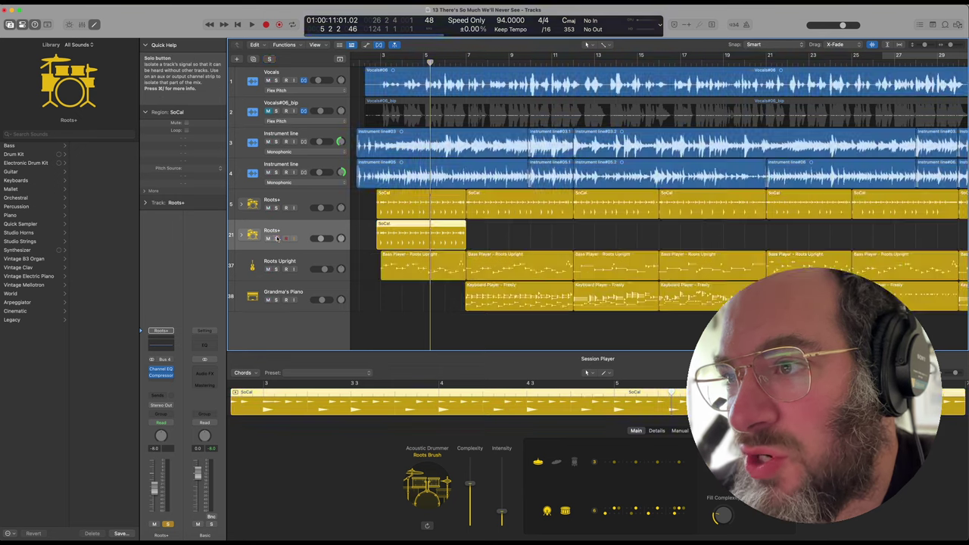
pyautogui.click(277, 239)
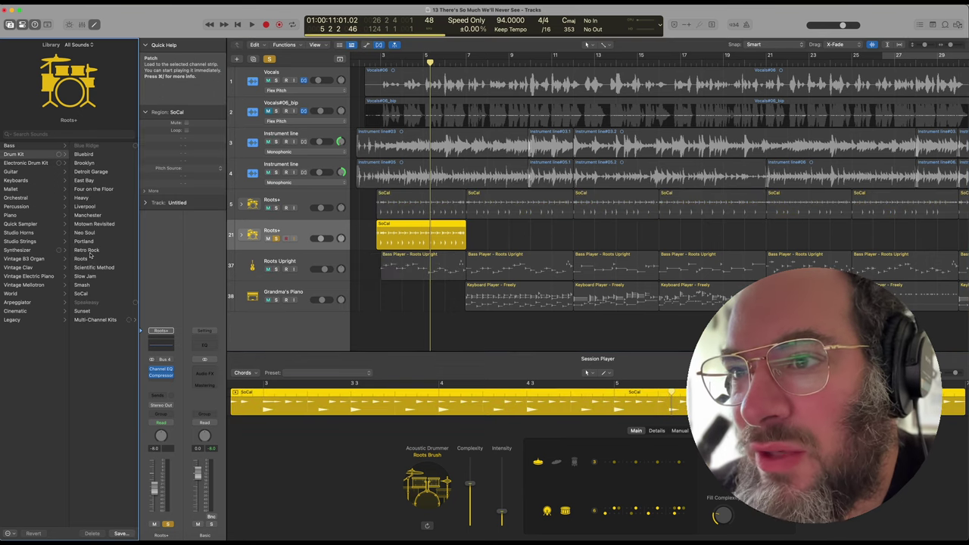
pyautogui.click(89, 258)
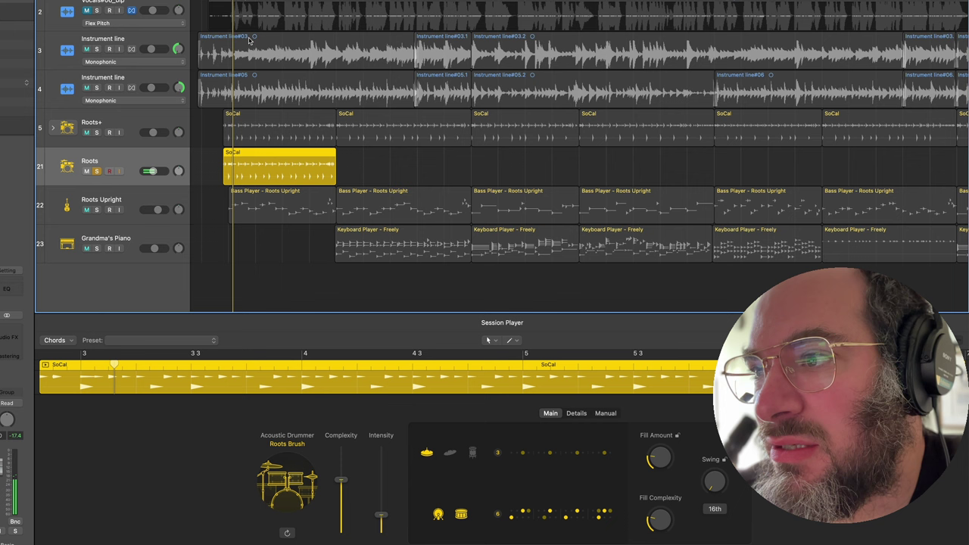
pyautogui.moveTo(150, 171)
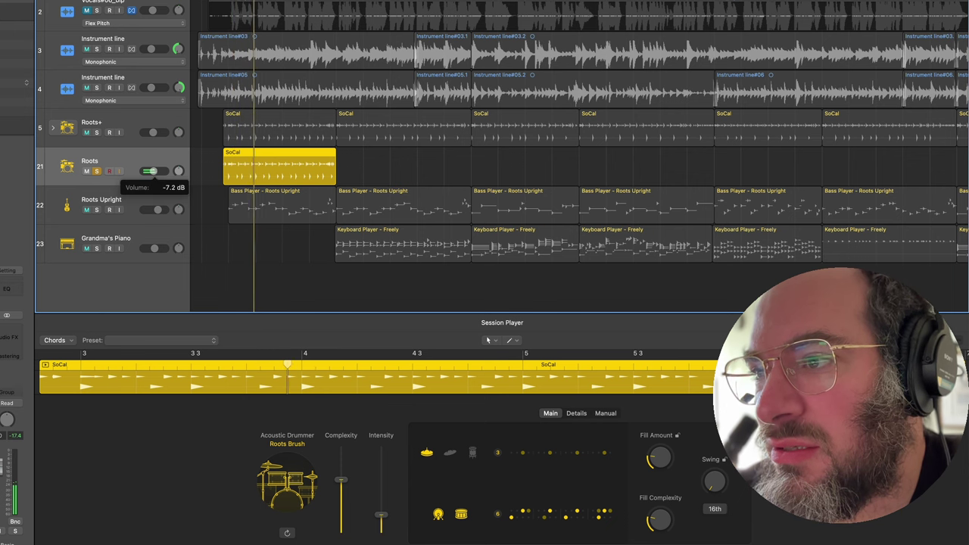
pyautogui.moveTo(150, 171); pyautogui.dragTo(165, 173)
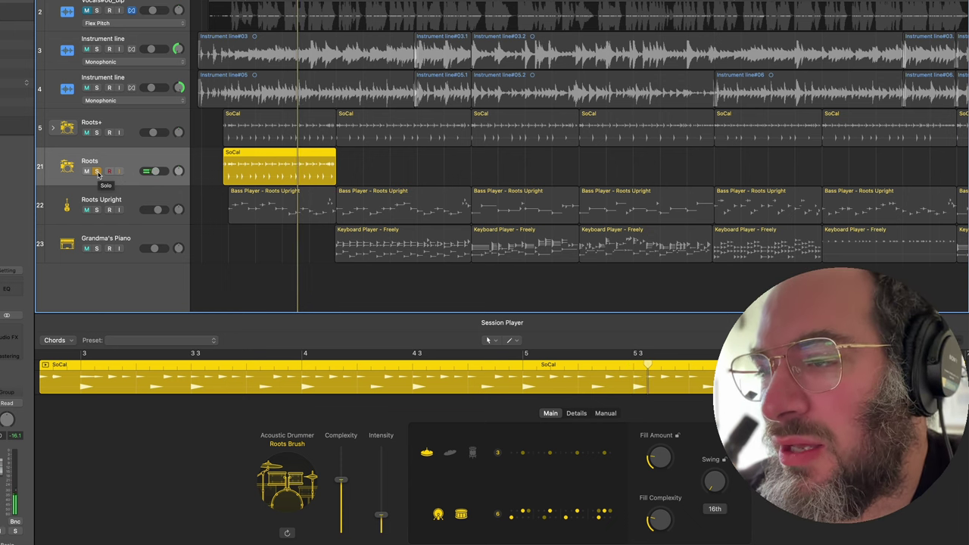
# Turn off solo on the duplicate Roots track and delete the track with its SoCal region.
pyautogui.click(97, 171)
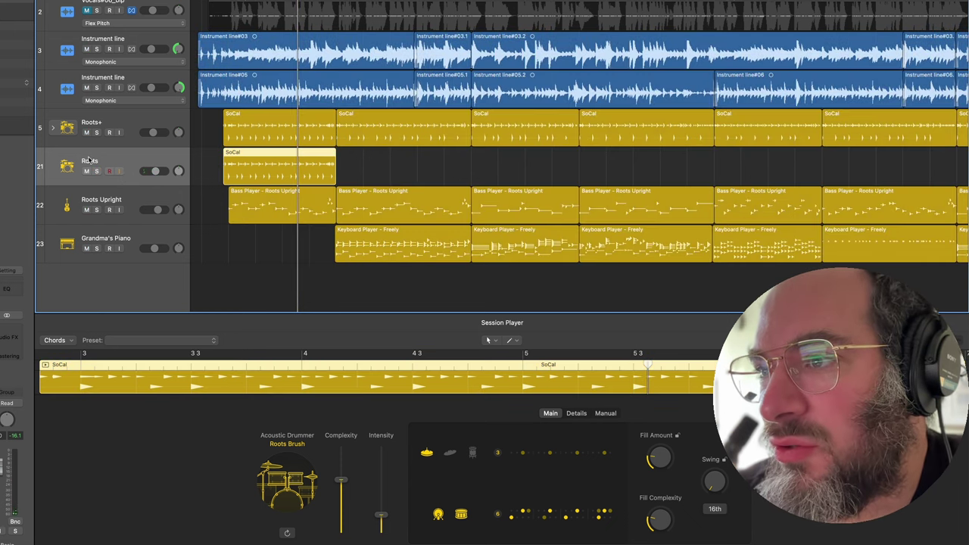
pyautogui.press('Delete')
pyautogui.press('Delete')
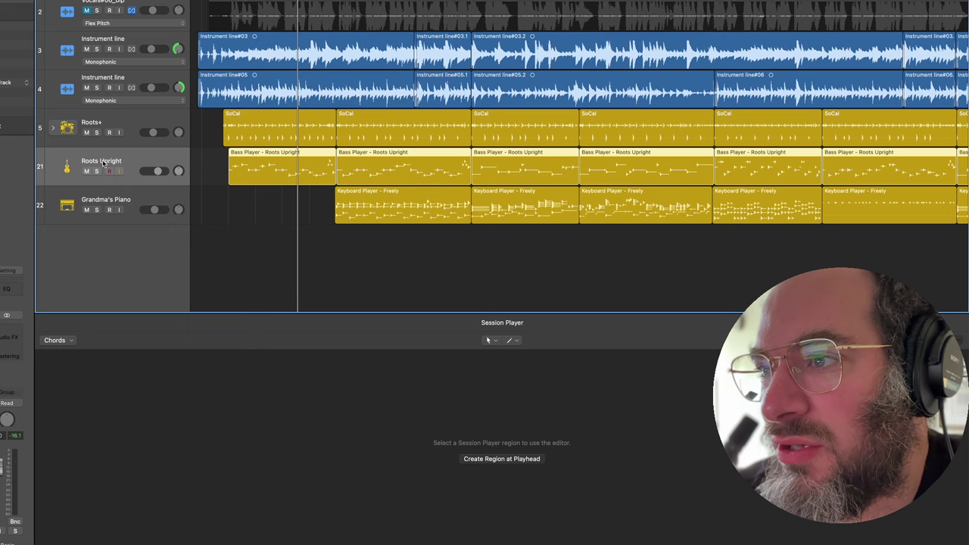
# Expand the Roots+ track stack and look through its individual kick, snare, tom, room and percussion subtracks.
pyautogui.click(70, 130)
pyautogui.scroll(-8, 124, 136)
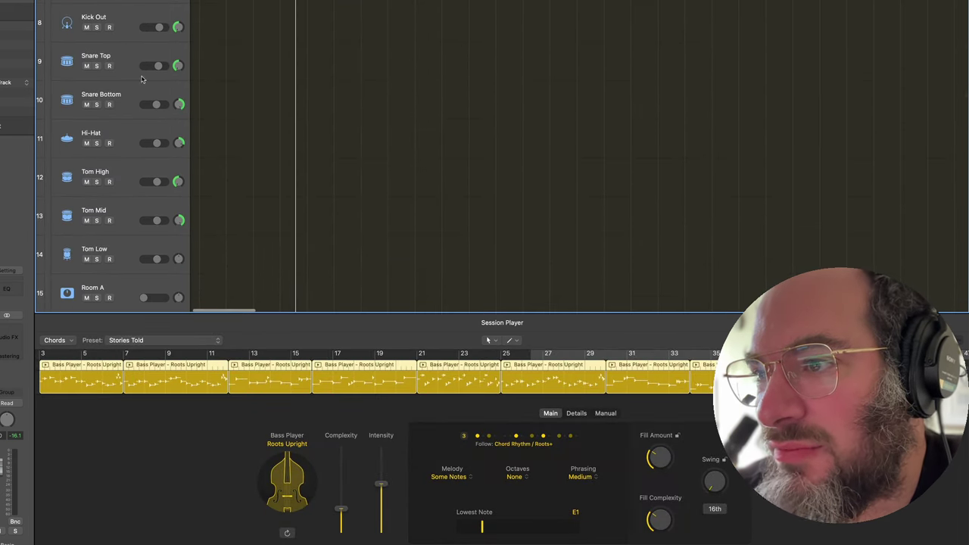
pyautogui.scroll(-8, 140, 167)
pyautogui.scroll(3, 129, 137)
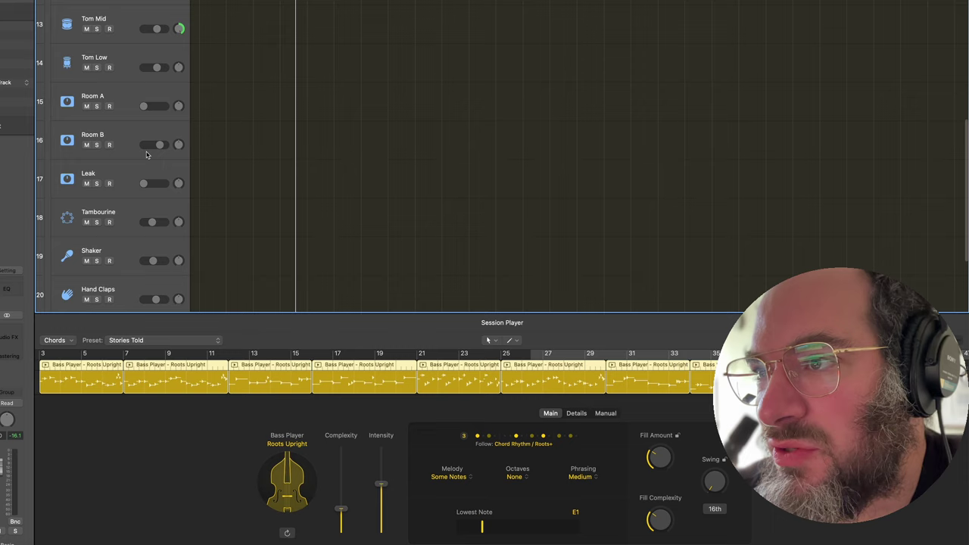
pyautogui.scroll(8, 152, 121)
# Play the Roots+ drum stack in solo, collapse it, and turn its solo off.
pyautogui.click(96, 132)
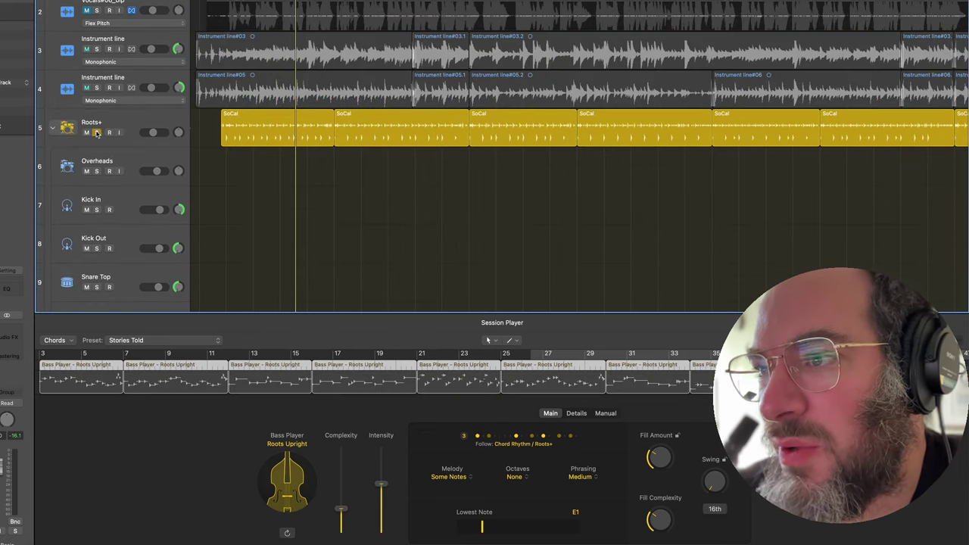
pyautogui.press('space')
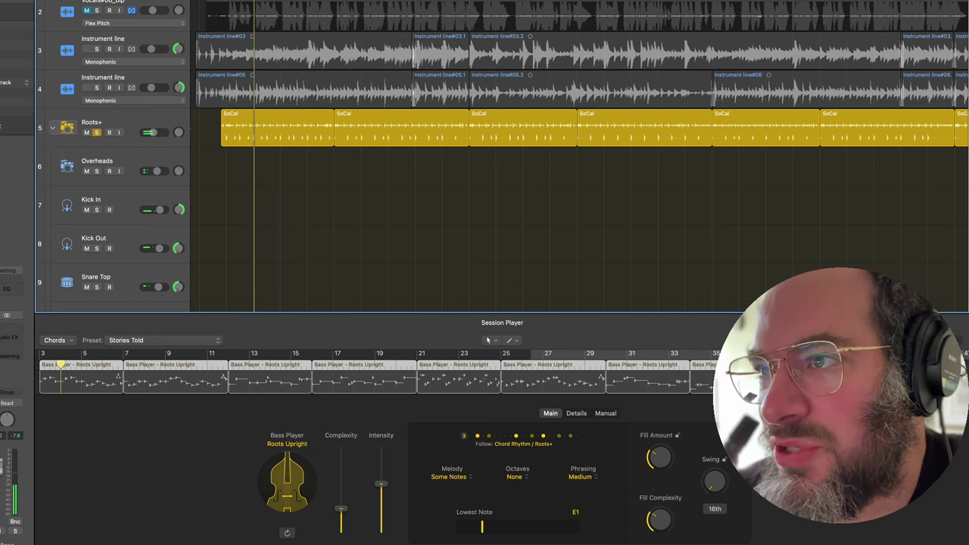
pyautogui.click(52, 127)
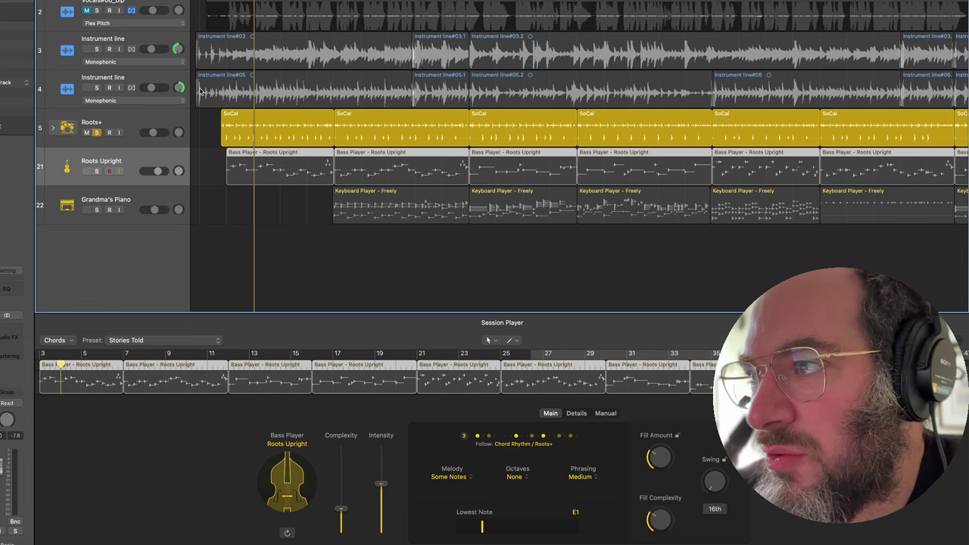
pyautogui.click(97, 131)
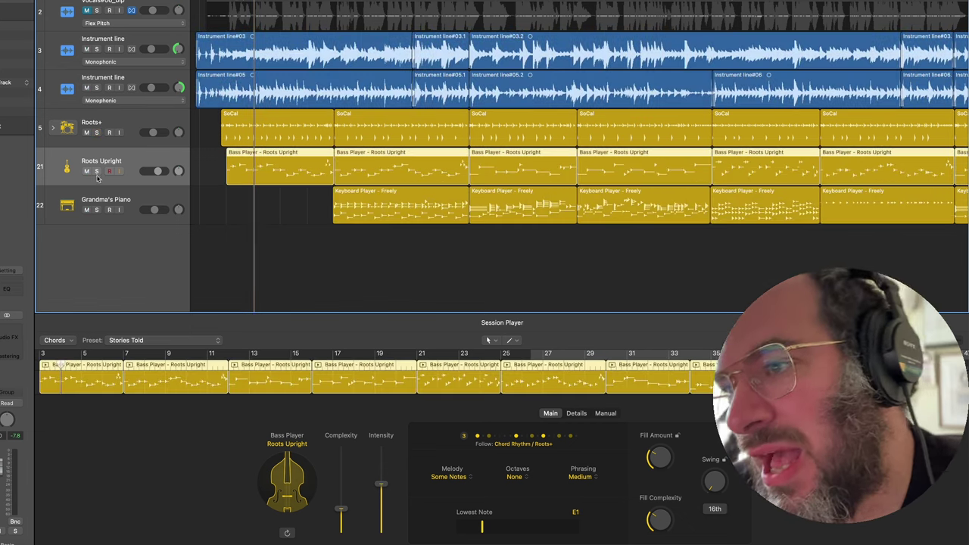
# Solo the Roots Upright bass track and play it from just before its first region.
pyautogui.click(97, 171)
pyautogui.press(',')
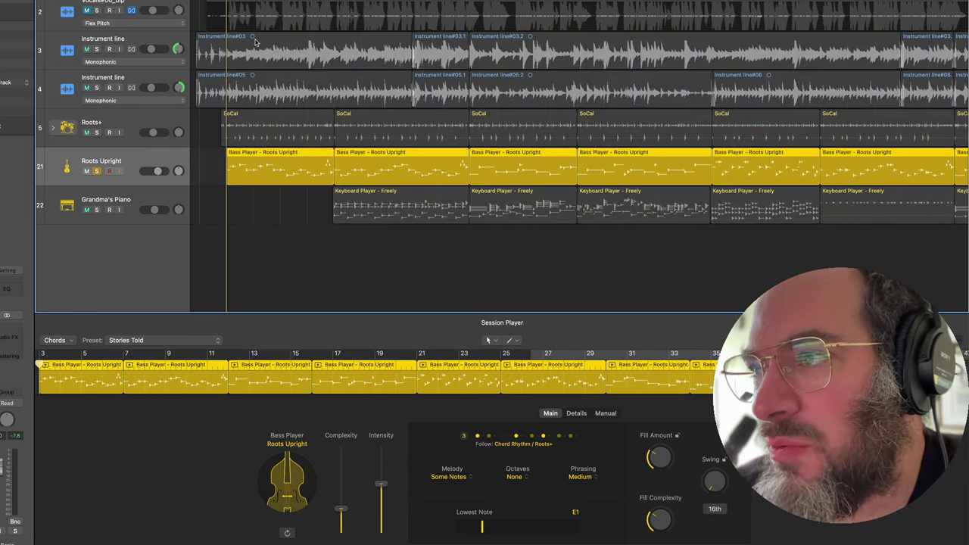
pyautogui.press('super+Right')
pyautogui.press('super+Right')
pyautogui.press('super+Right')
pyautogui.press('super+Right')
pyautogui.press('super+Right')
pyautogui.hscroll(-1, 256, 42)
pyautogui.press('space')
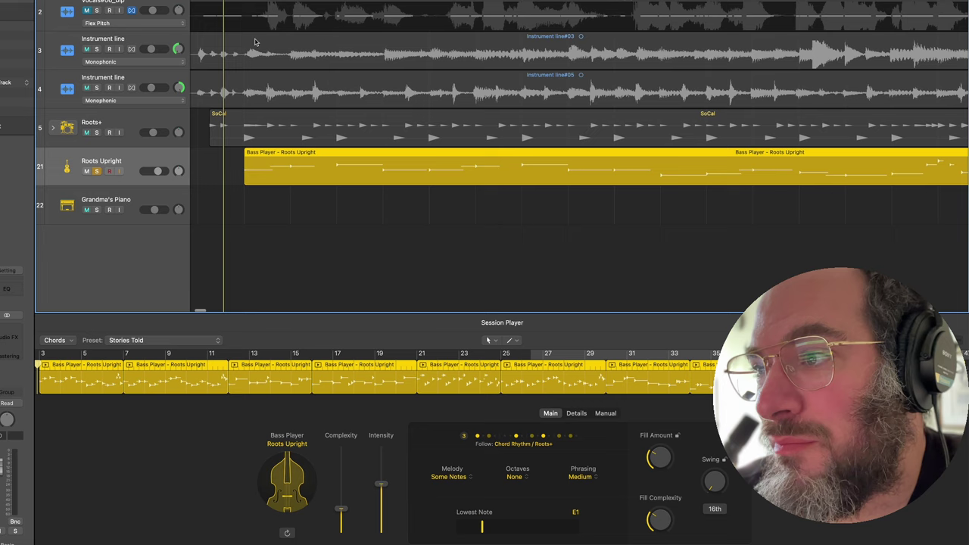
# Review the Roots Upright bass player's Details and Main settings, including the Melody options.
pyautogui.press('super+Left')
pyautogui.press('super+Left')
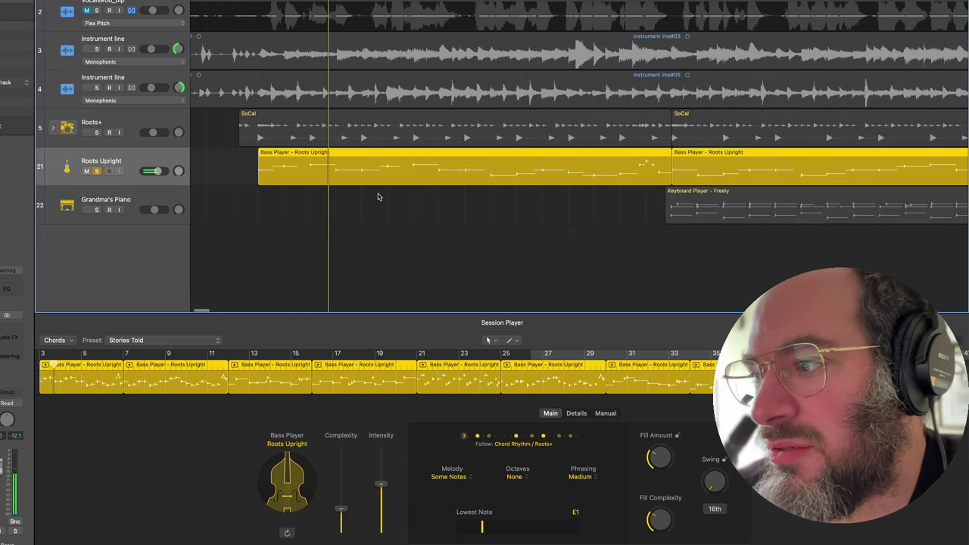
pyautogui.scroll(-1, 378, 195)
pyautogui.scroll(-1, 378, 195)
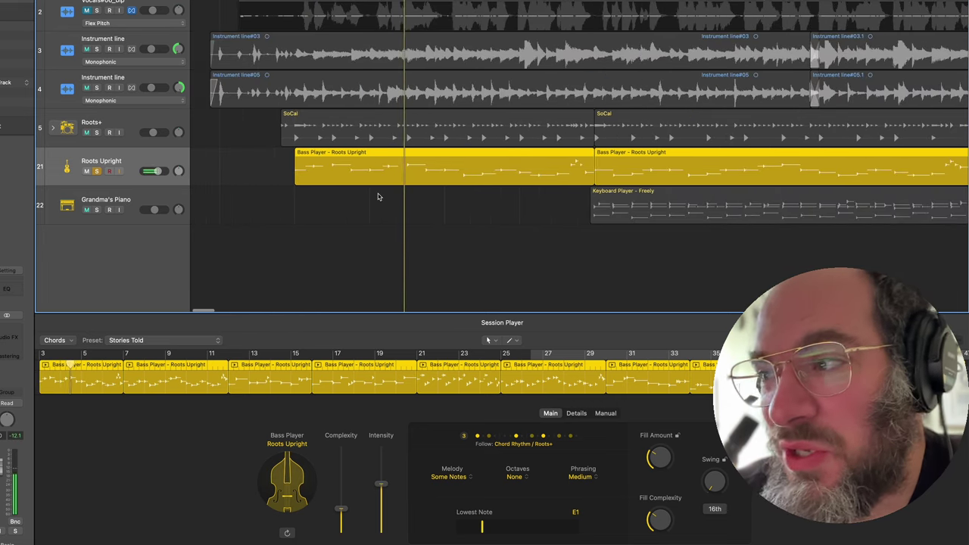
pyautogui.scroll(-1, 379, 195)
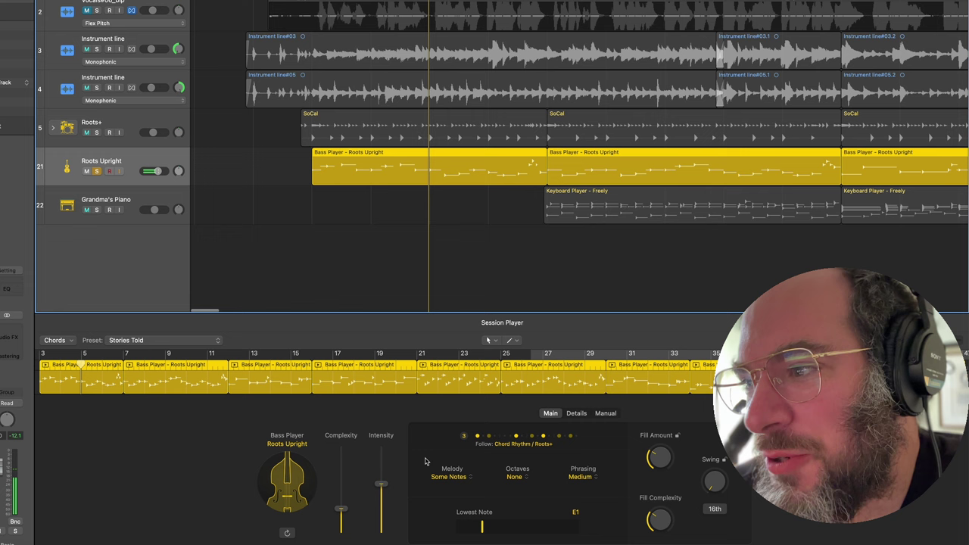
pyautogui.click(577, 414)
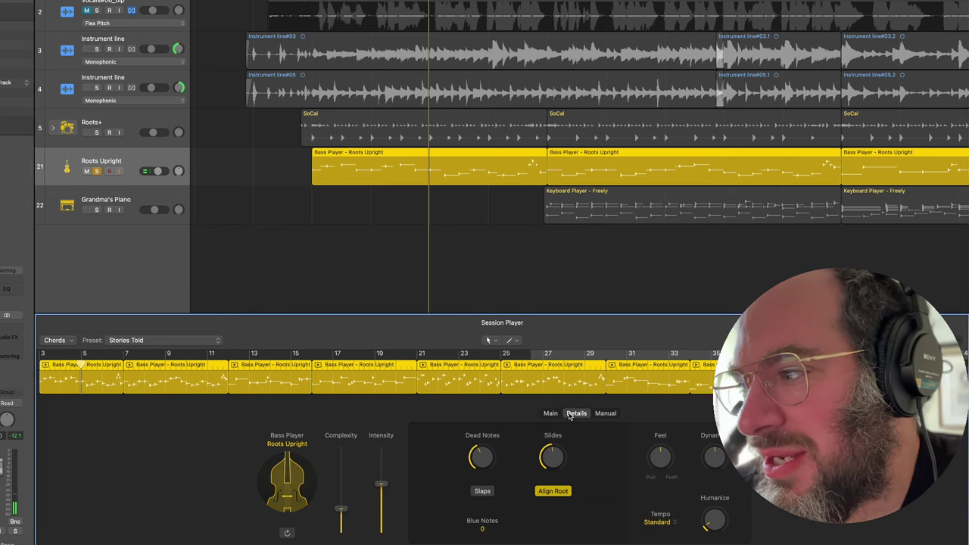
pyautogui.click(550, 413)
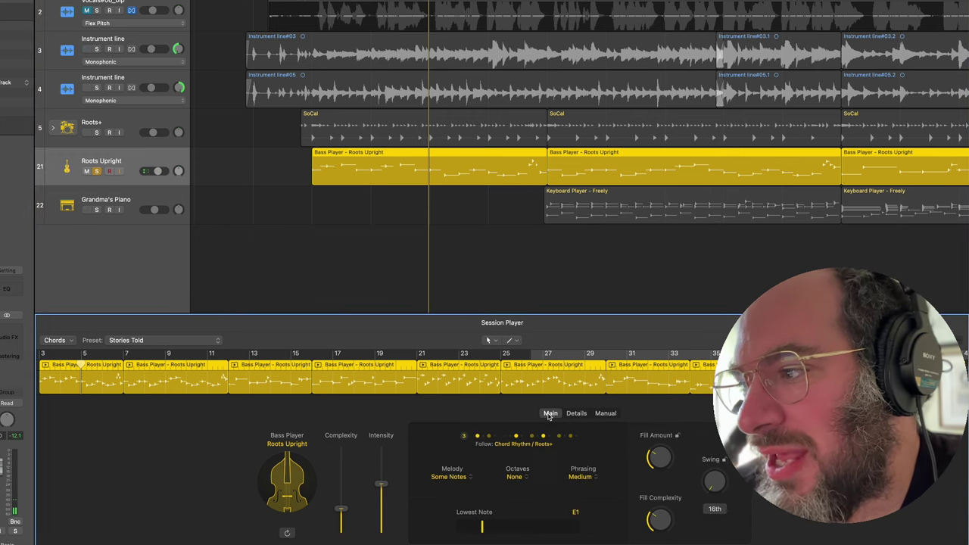
pyautogui.click(454, 477)
pyautogui.click(481, 476)
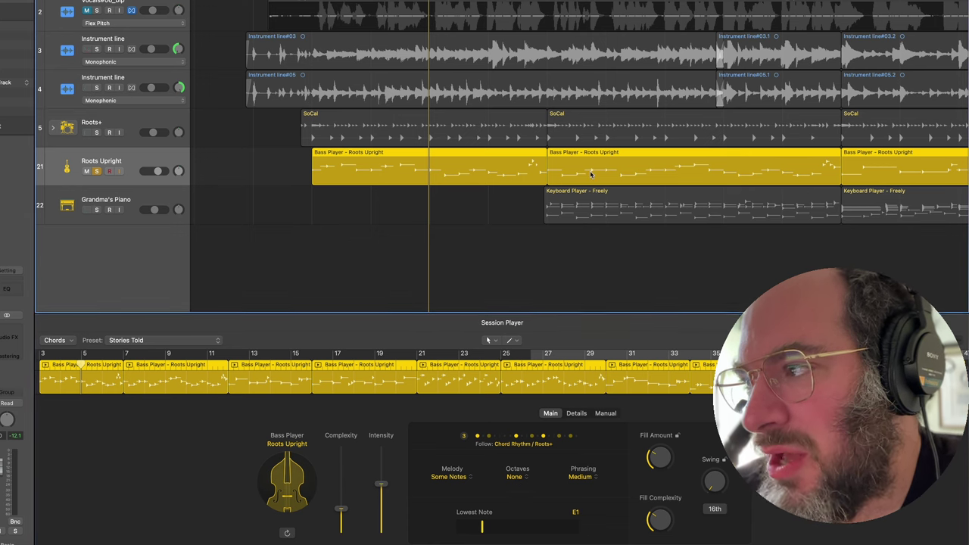
# Switch the solo from Roots Upright to both Instrument line tracks and play them from just before the bass entry.
pyautogui.hscroll(5, 572, 182)
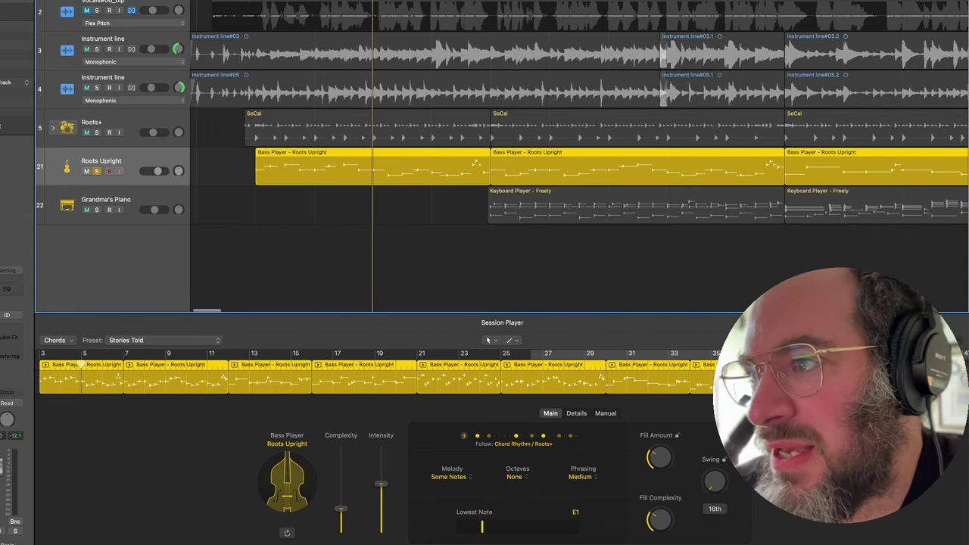
pyautogui.scroll(4, 243, 5)
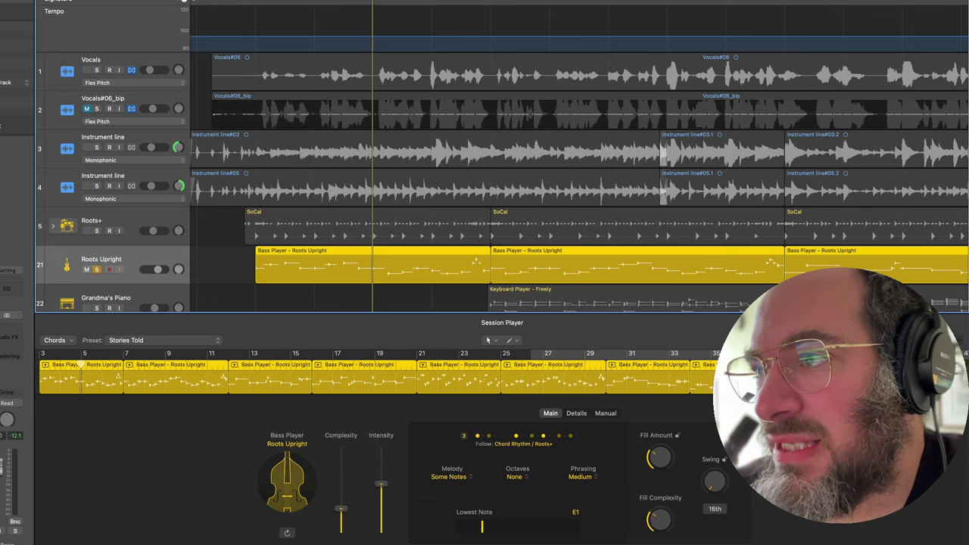
pyautogui.press('super+a')
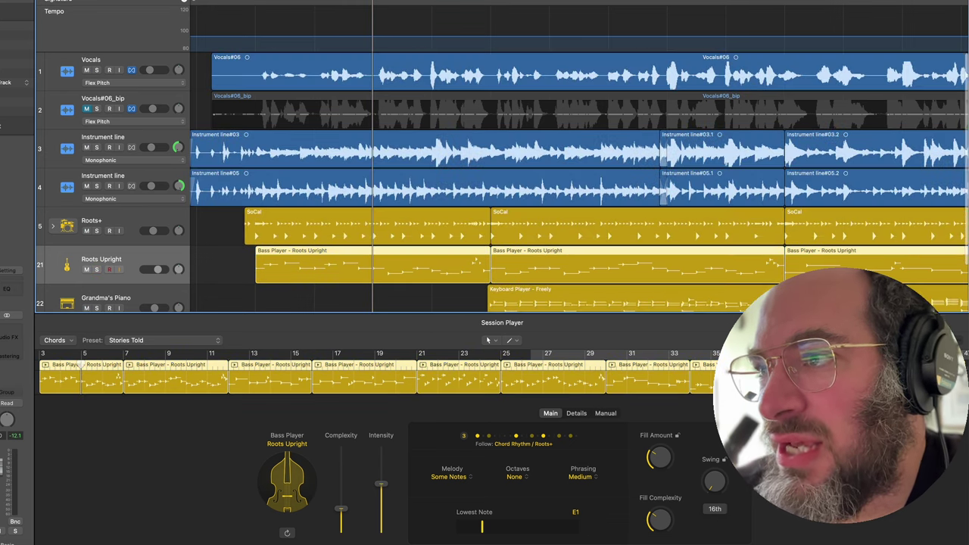
pyautogui.click(97, 148)
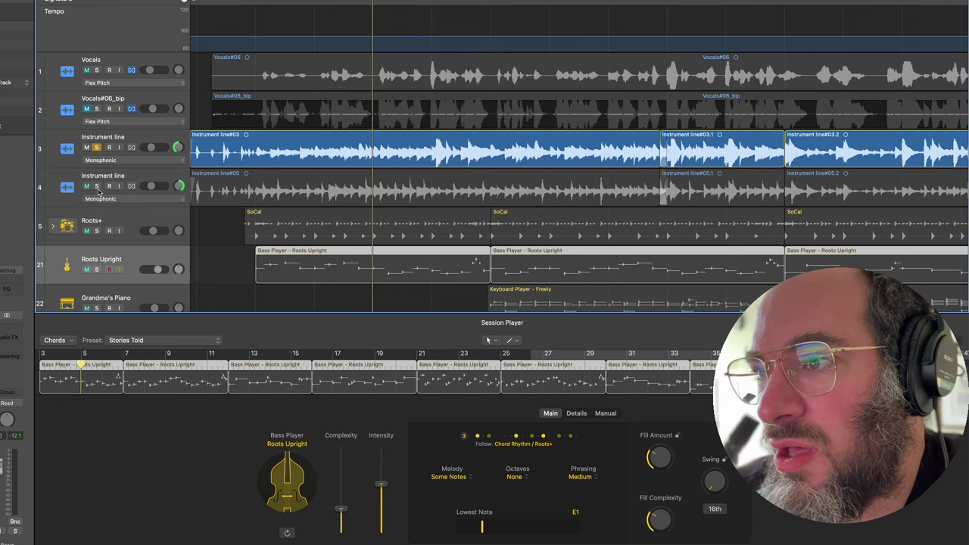
pyautogui.click(97, 187)
pyautogui.click(256, 2)
pyautogui.press('space')
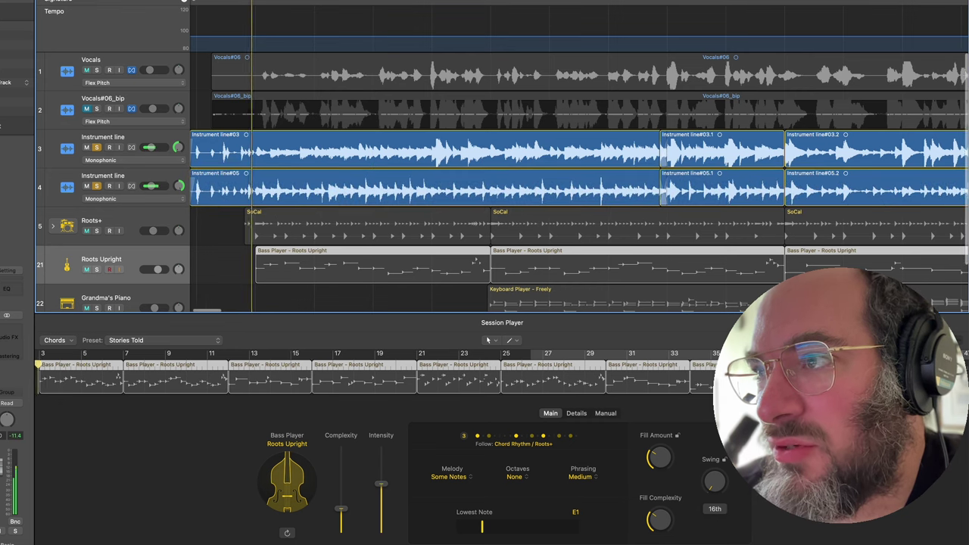
# Add the Roots+ drum stack to the soloed Instrument line tracks and listen to them together.
pyautogui.scroll(-2, 263, 31)
pyautogui.scroll(-1, 262, 32)
pyautogui.scroll(-2, 262, 32)
pyautogui.scroll(-3, 228, 105)
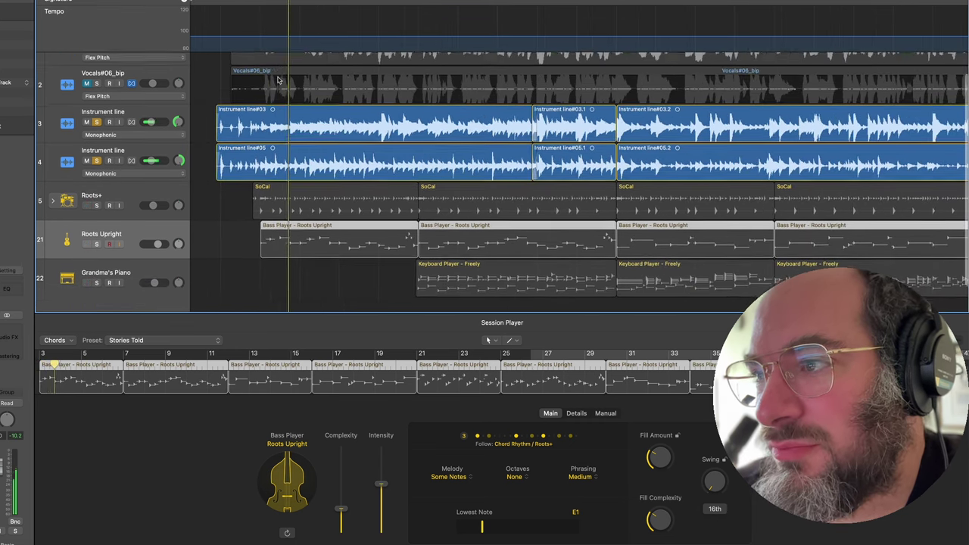
pyautogui.click(97, 178)
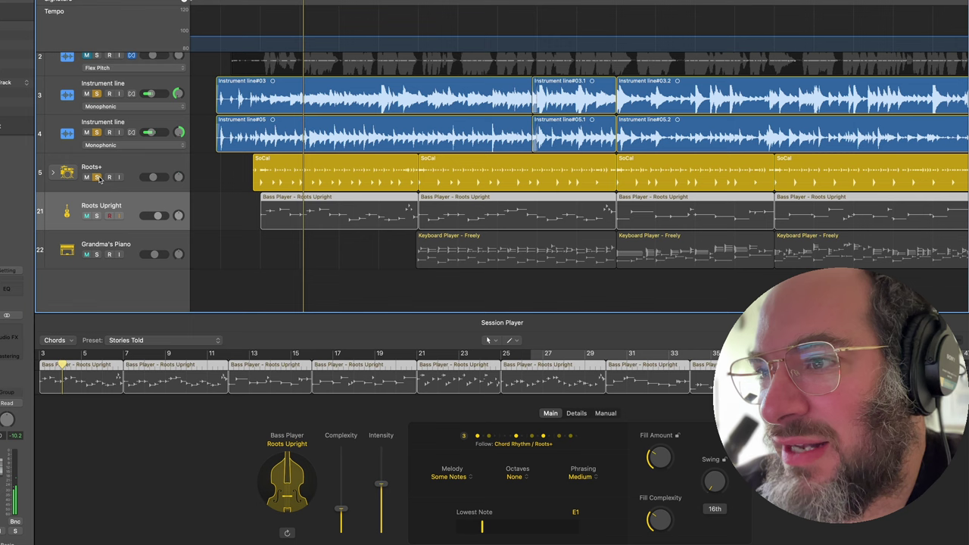
pyautogui.press('super+Left')
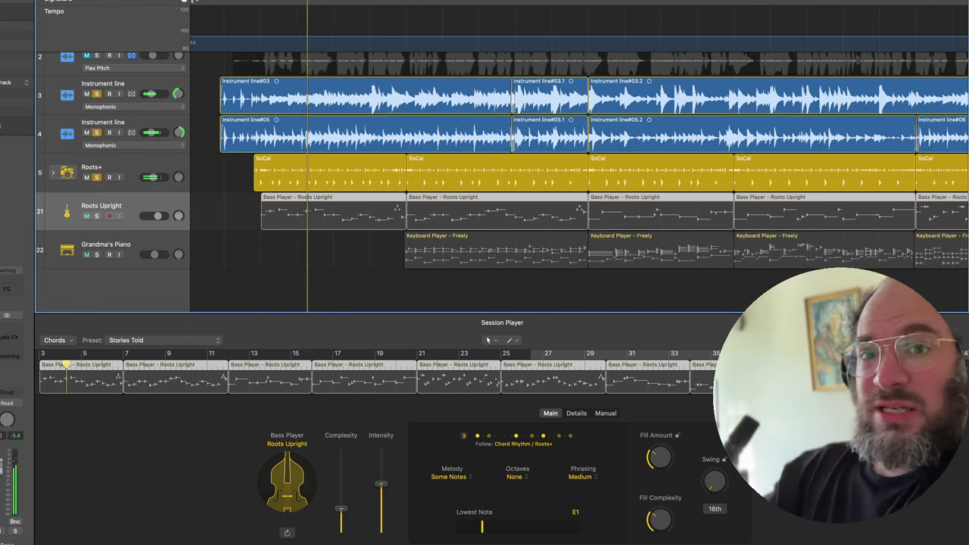
# Swap the Roots+ solo for Roots Upright, play from the bass entry, and bring the Roots+ drums back into the solo.
pyautogui.click(96, 177)
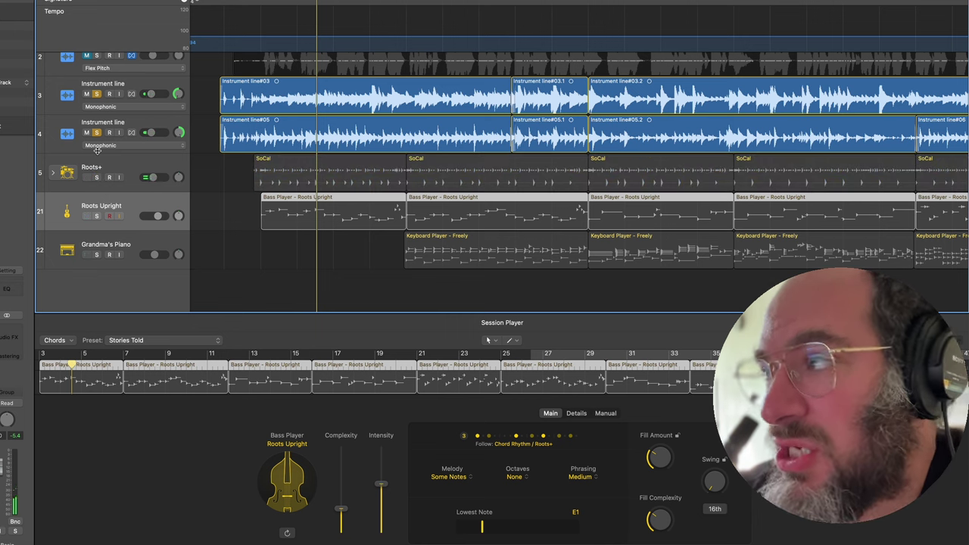
pyautogui.click(96, 217)
pyautogui.press('space')
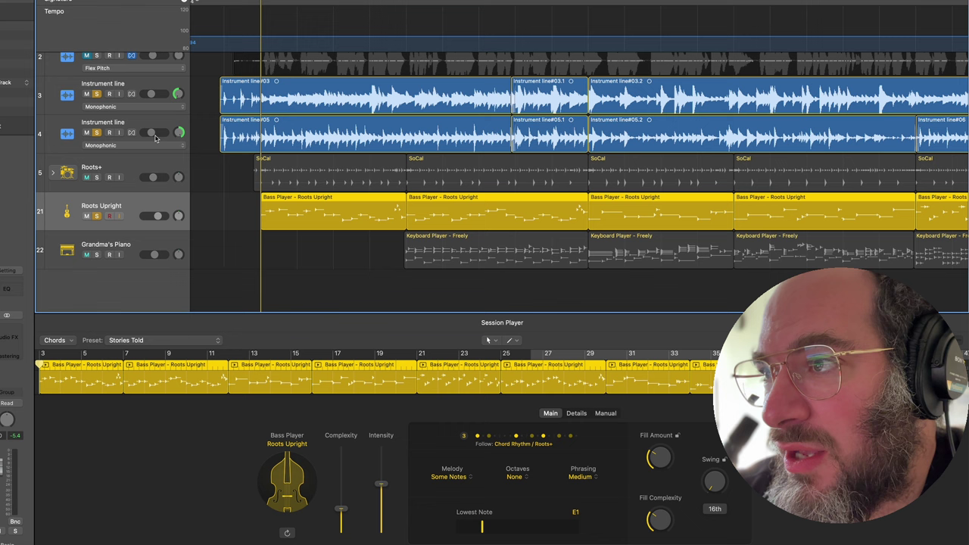
pyautogui.click(97, 177)
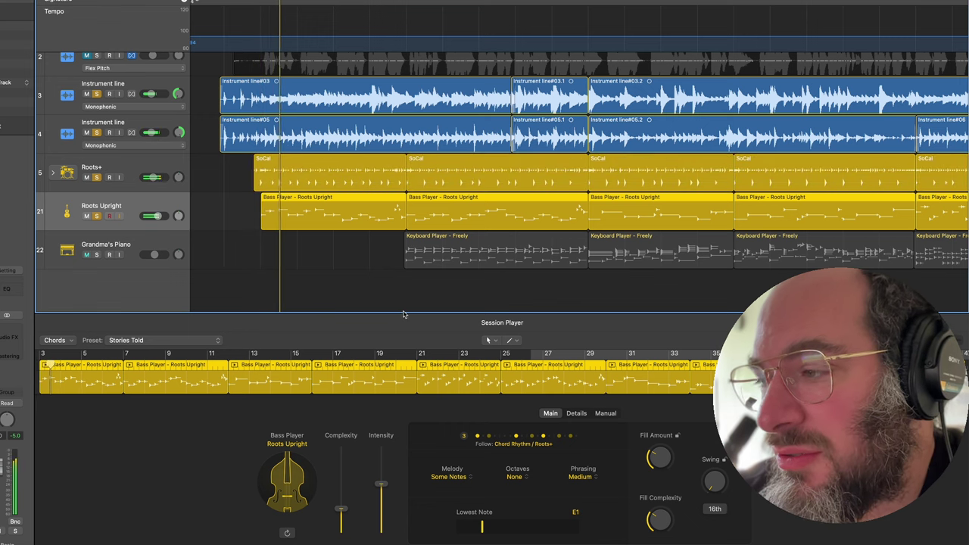
# Select the second Roots Upright region to show its Bass Player settings during playback.
pyautogui.click(386, 250)
pyautogui.click(395, 216)
pyautogui.click(439, 215)
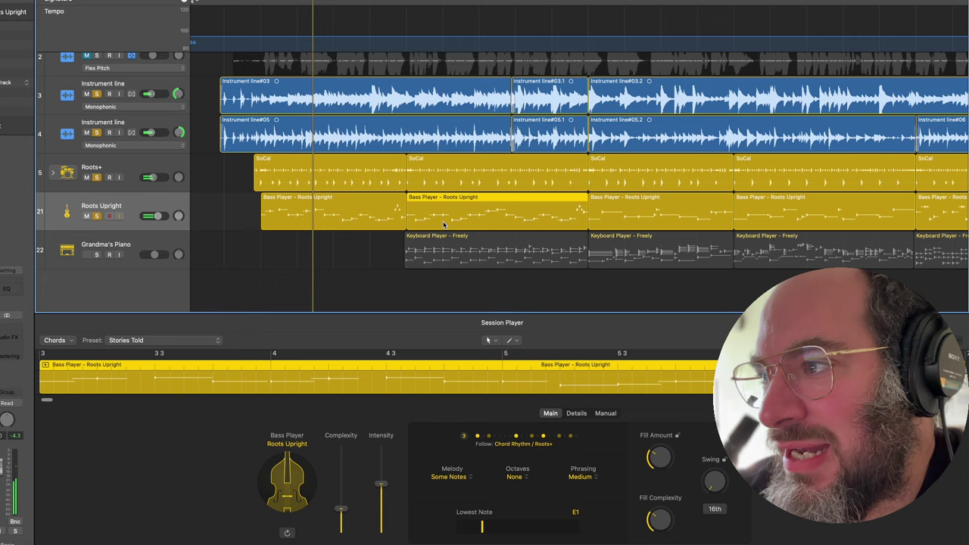
pyautogui.hscroll(3, 507, 290)
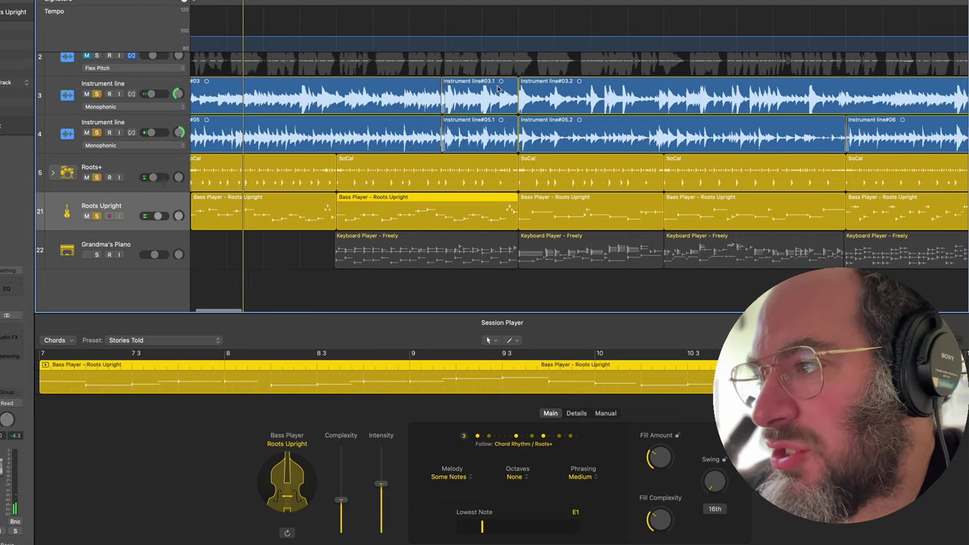
# Move the playhead to the third Roots Upright region, select that region and review its Phrasing options.
pyautogui.click(520, 1)
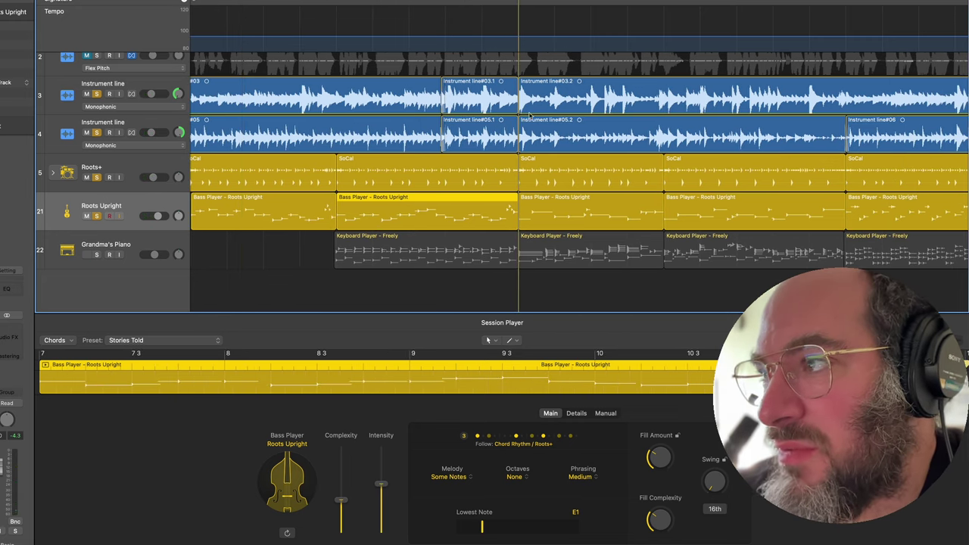
pyautogui.click(545, 208)
pyautogui.hscroll(6, 529, 212)
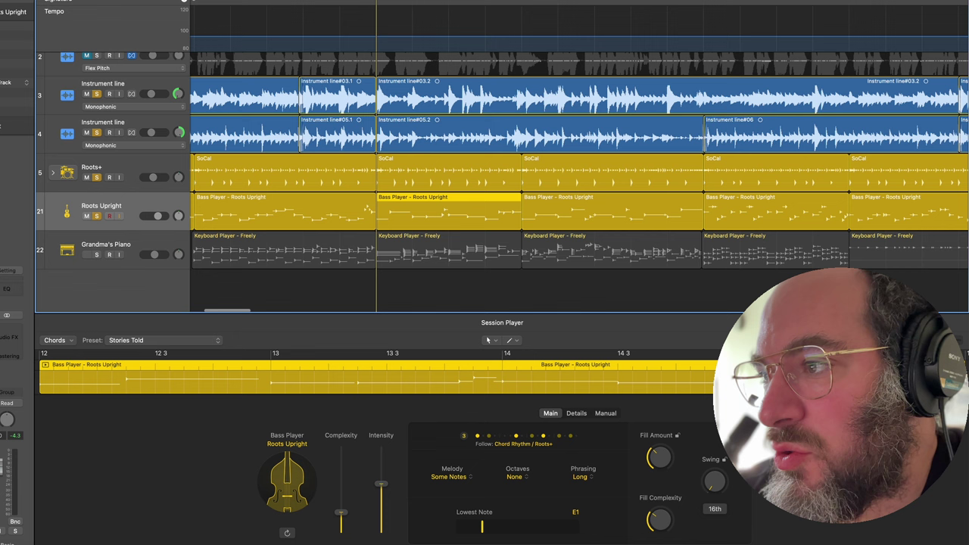
pyautogui.press(',')
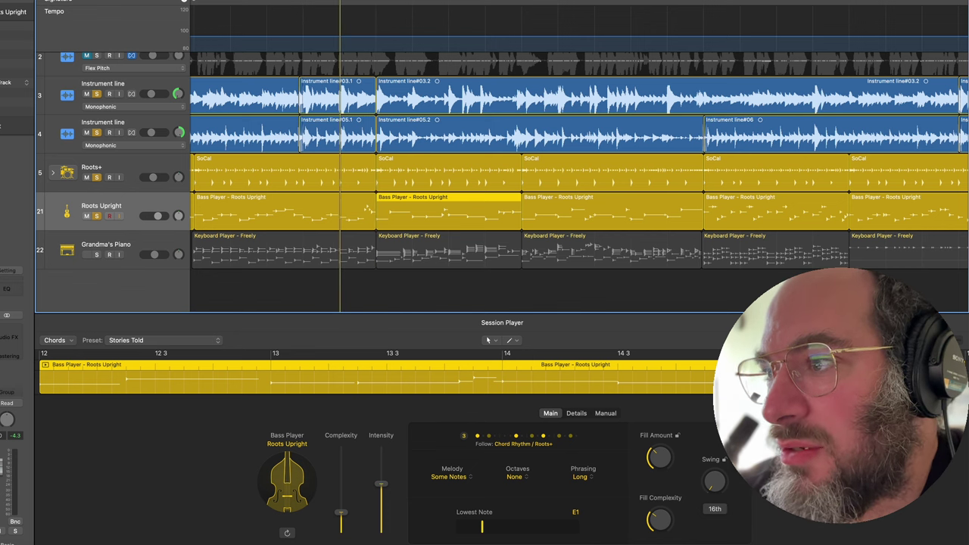
pyautogui.press('.')
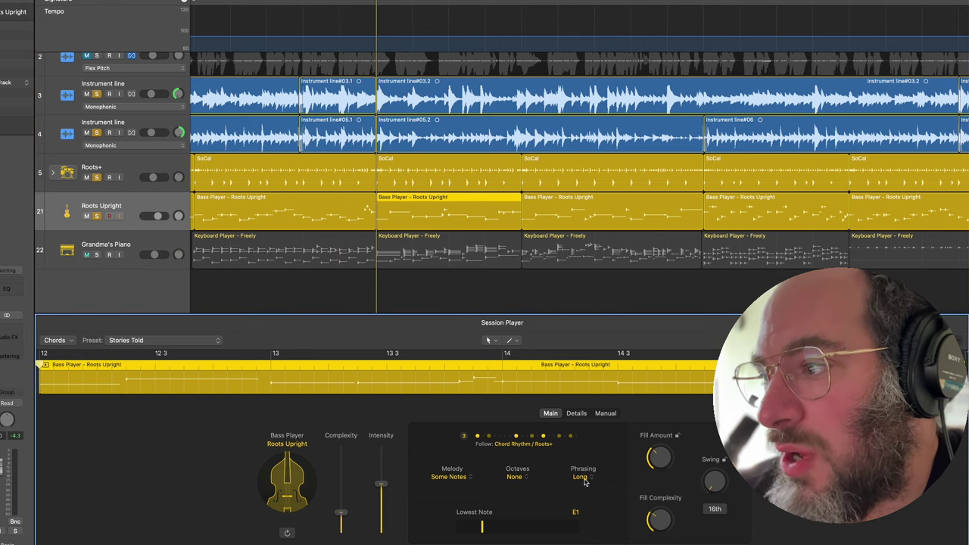
pyautogui.click(582, 478)
pyautogui.click(610, 471)
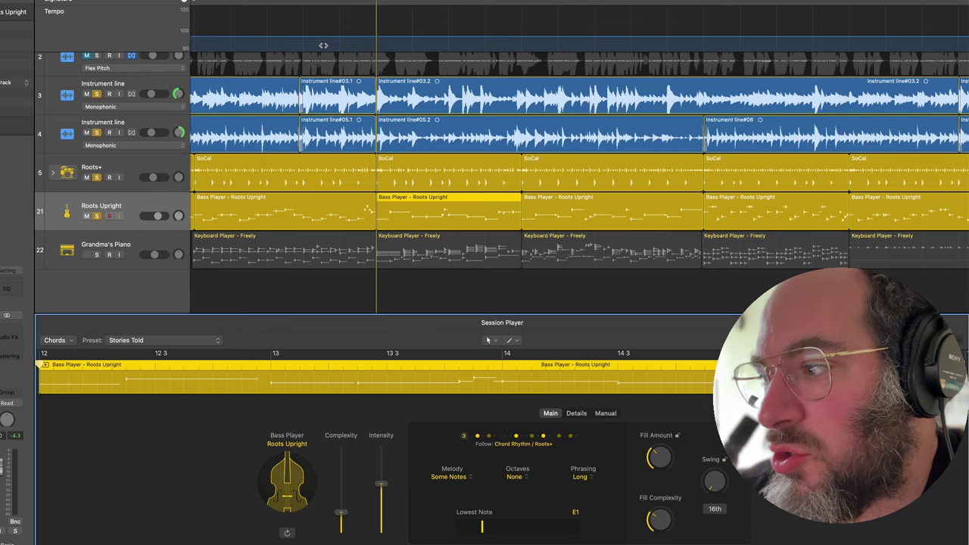
# Place the playhead at the start of the second Roots Upright region and set that region's Phrasing to Short.
pyautogui.hscroll(-3, 321, 44)
pyautogui.click(263, 60)
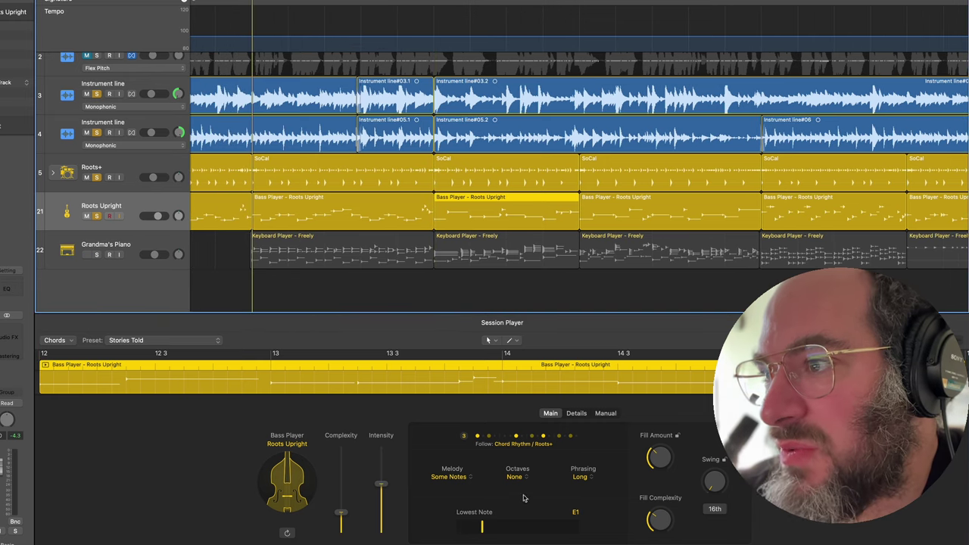
pyautogui.click(386, 200)
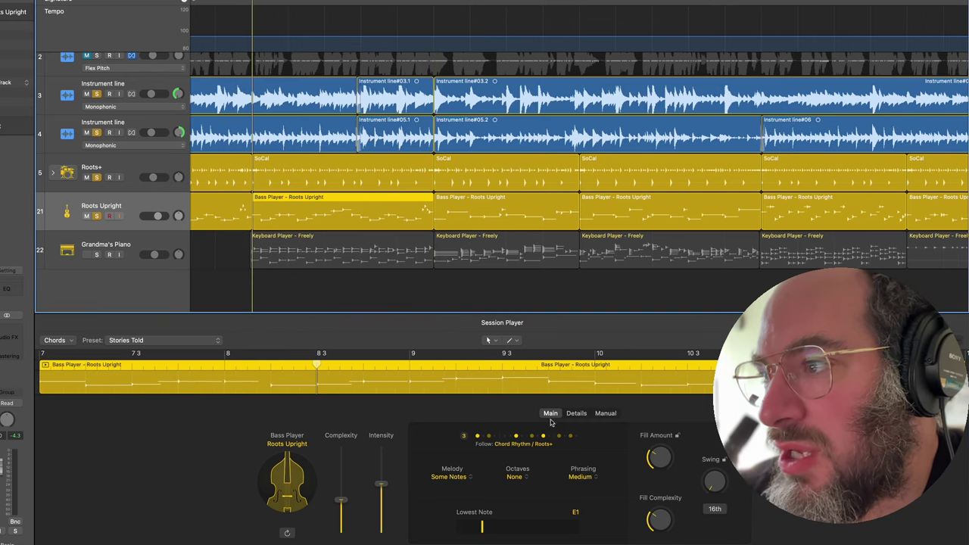
pyautogui.click(583, 476)
pyautogui.click(587, 491)
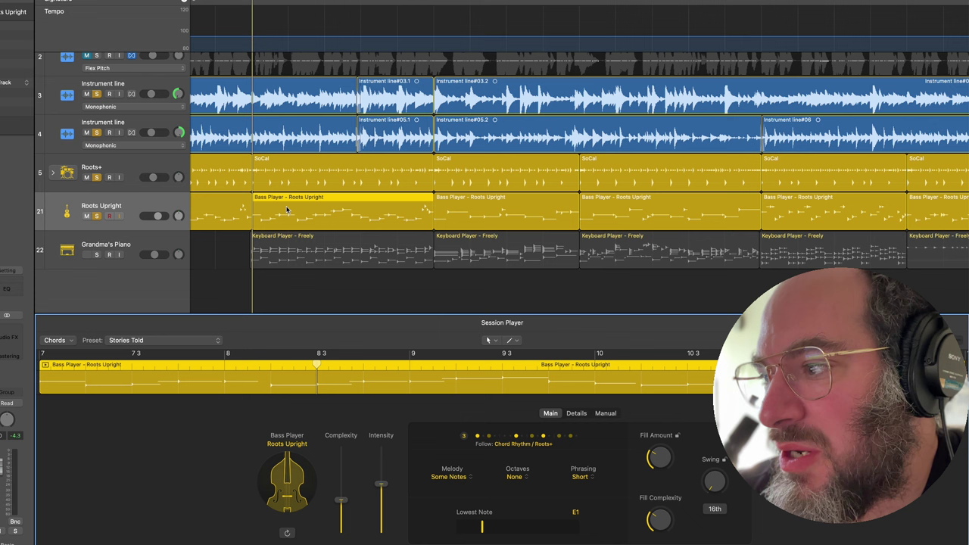
# Play from the second Roots Upright region with the Roots+ solo turned off, listening through to the region at bar 21.
pyautogui.press('space')
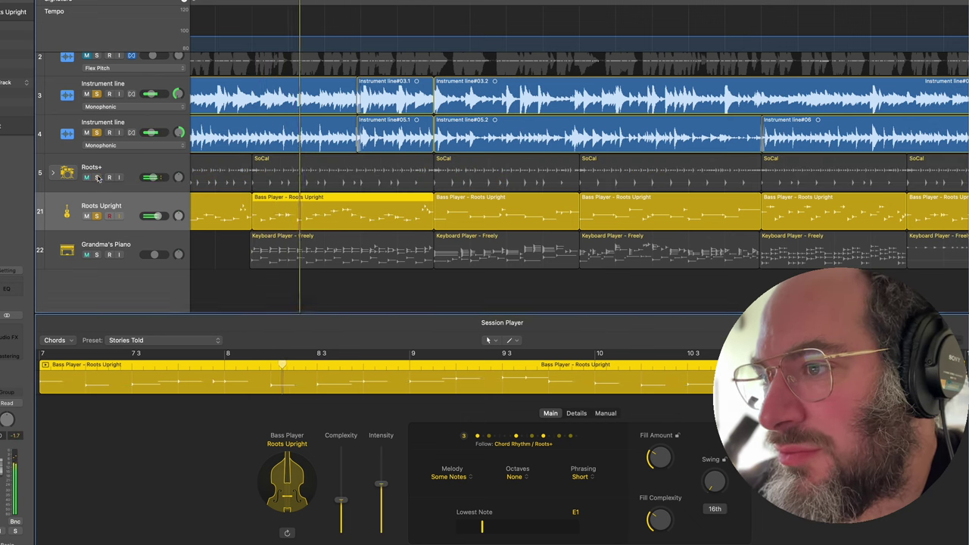
pyautogui.click(96, 177)
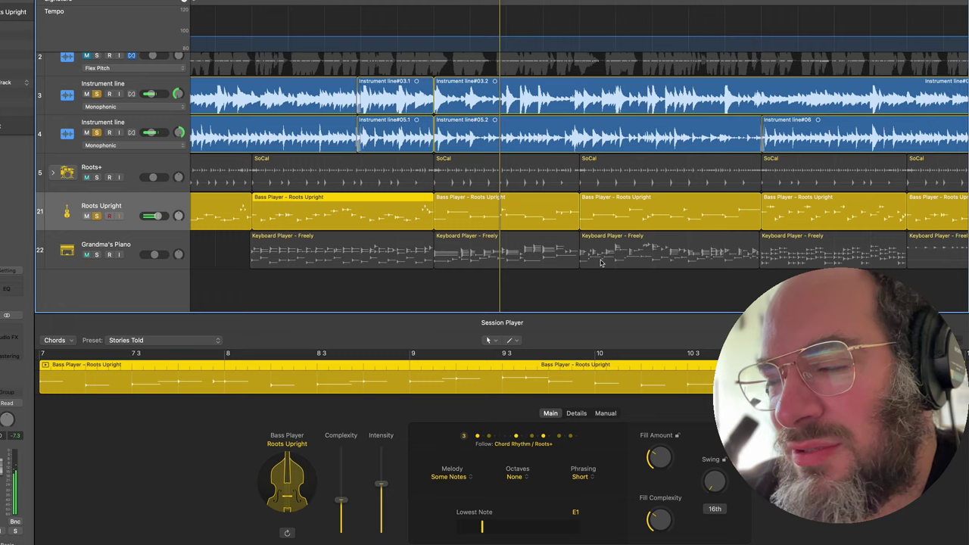
pyautogui.scroll(-2, 601, 264)
pyautogui.scroll(-1, 601, 263)
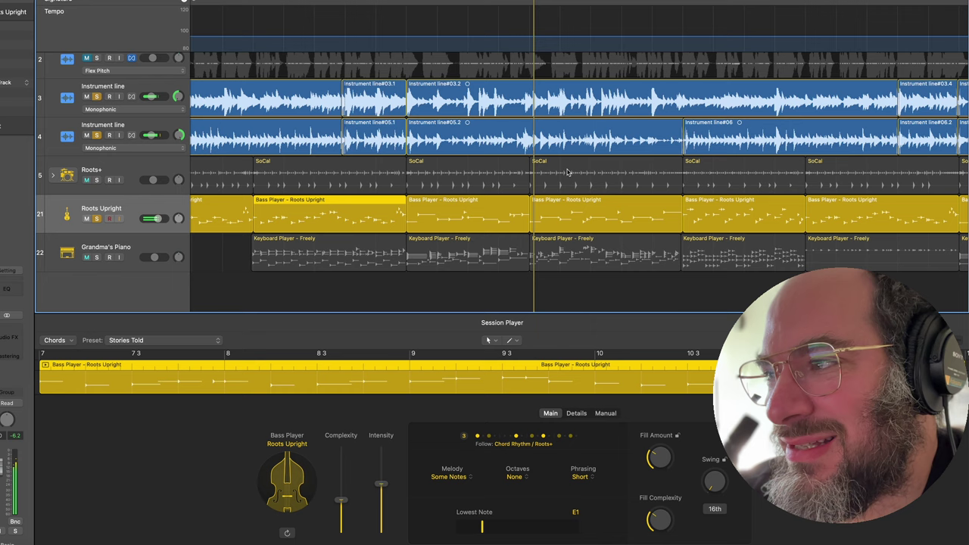
pyautogui.scroll(-1, 568, 171)
pyautogui.scroll(-1, 568, 171)
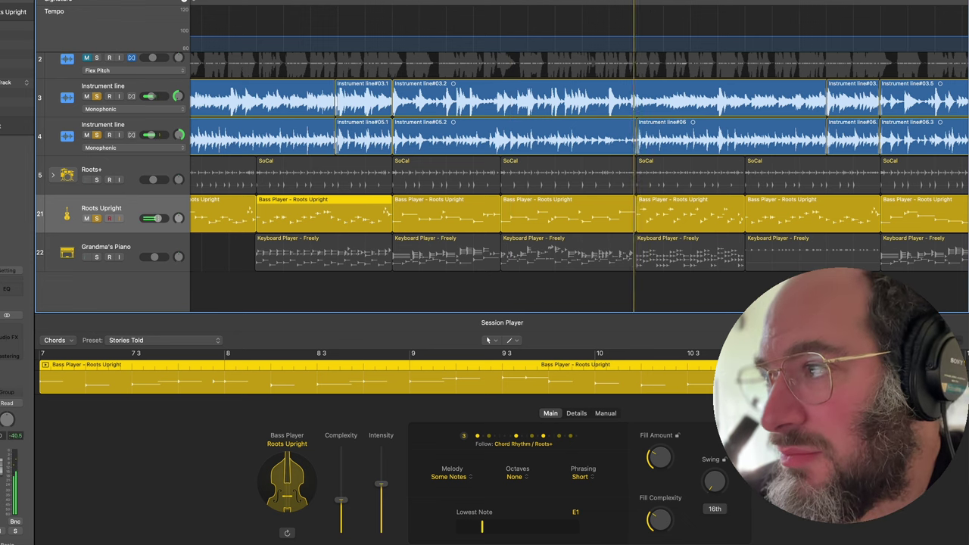
pyautogui.scroll(-1, 663, 26)
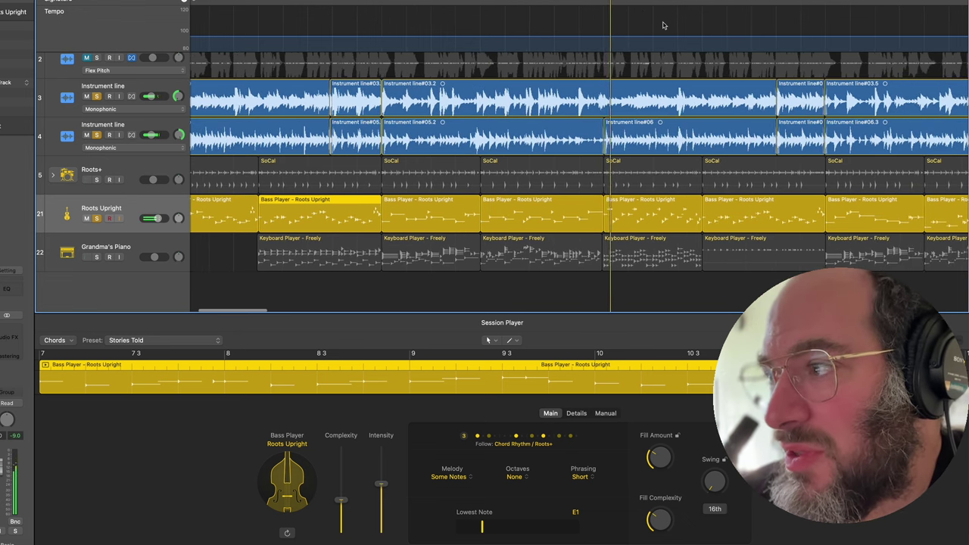
pyautogui.hscroll(1, 663, 25)
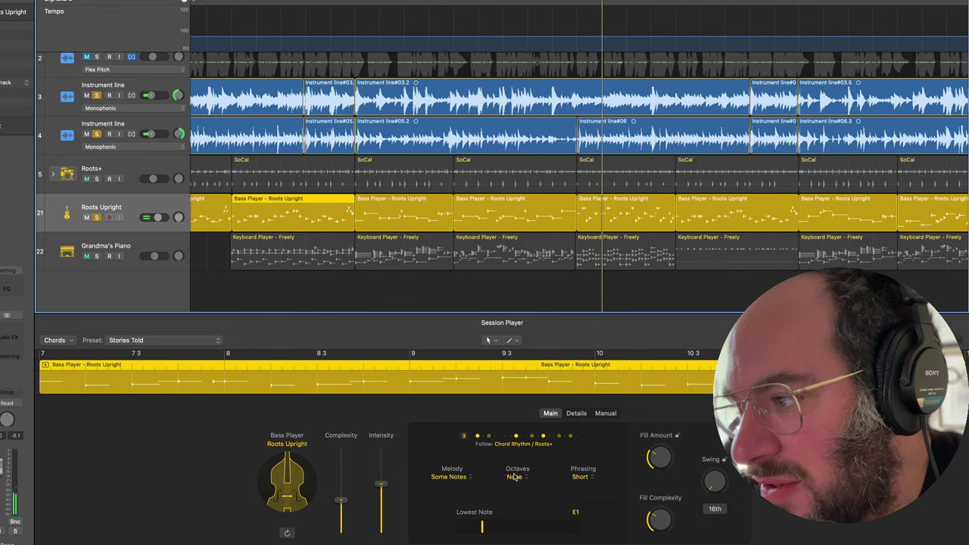
# Show the bass player's Details, select the Roots Upright region at bar 21, and try a high Complexity before setting it to about the middle.
pyautogui.click(576, 414)
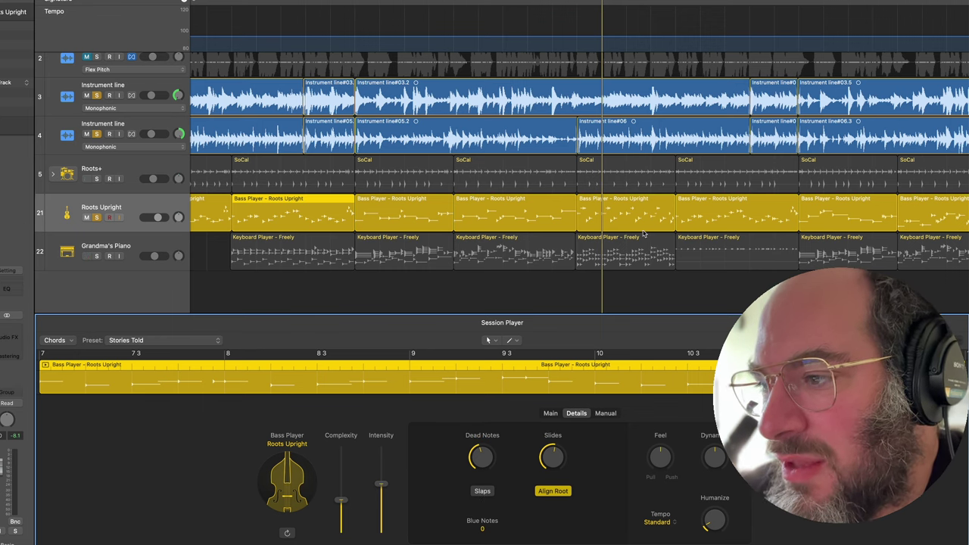
pyautogui.press('super+Right')
pyautogui.hscroll(5, 643, 233)
pyautogui.press('super+Down')
pyautogui.press('super+Down')
pyautogui.press('super+Down')
pyautogui.press('super+Right')
pyautogui.press('super+Right')
pyautogui.press('super+Right')
pyautogui.press('super+Right')
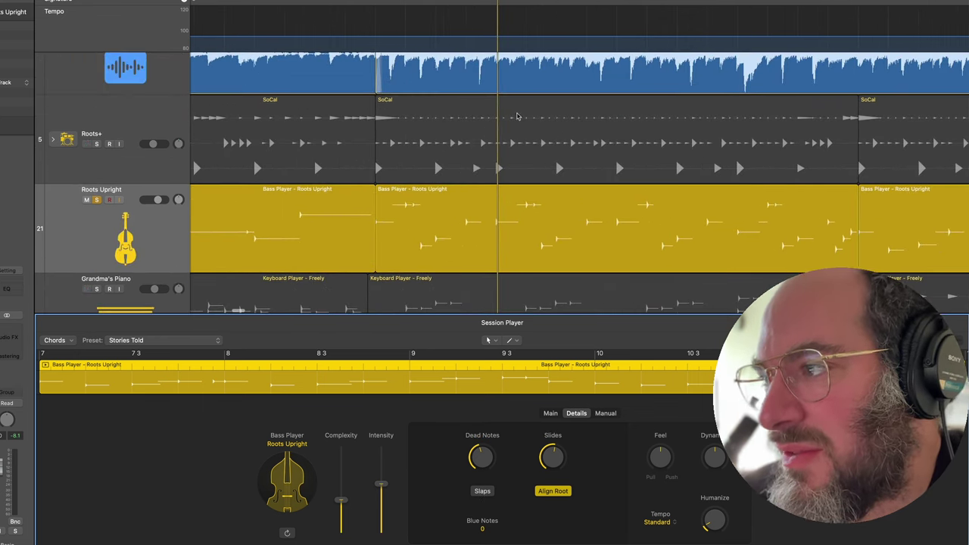
pyautogui.click(486, 239)
pyautogui.moveTo(337, 493); pyautogui.dragTo(340, 455)
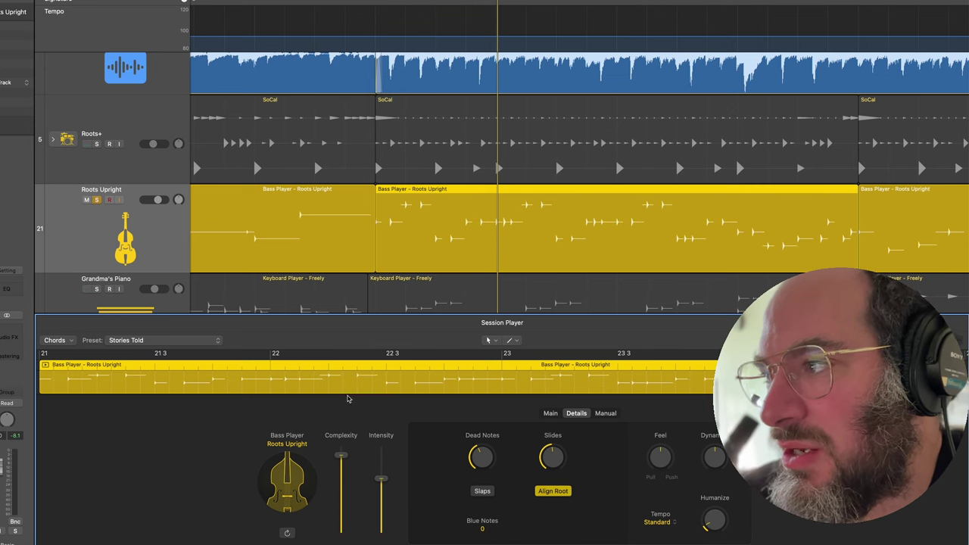
pyautogui.moveTo(343, 506); pyautogui.dragTo(343, 508)
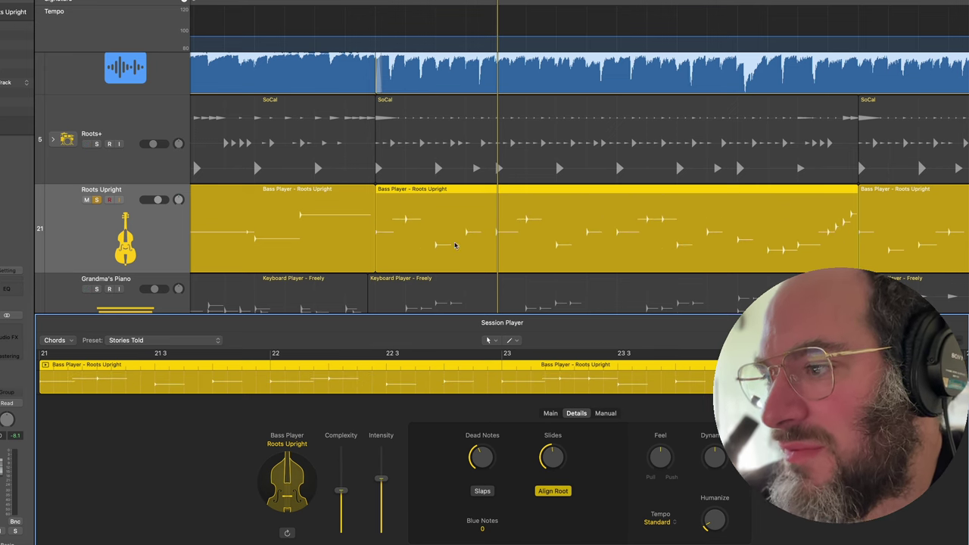
# Play the bar 21 bass region, then stop and return the playhead to the start of the first piano region.
pyautogui.press('space')
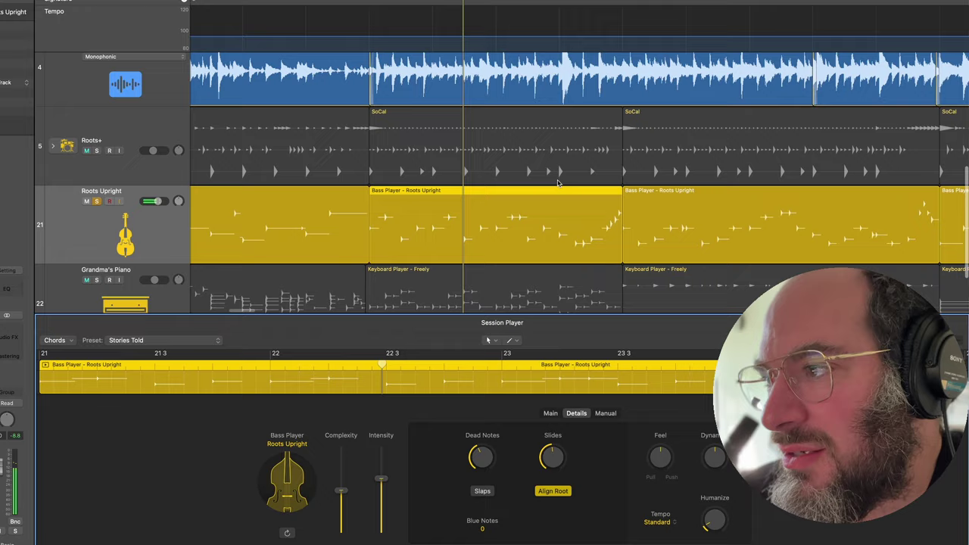
pyautogui.scroll(-5, 558, 184)
pyautogui.press('super+Left')
pyautogui.press('super+Left')
pyautogui.hscroll(-3, 561, 188)
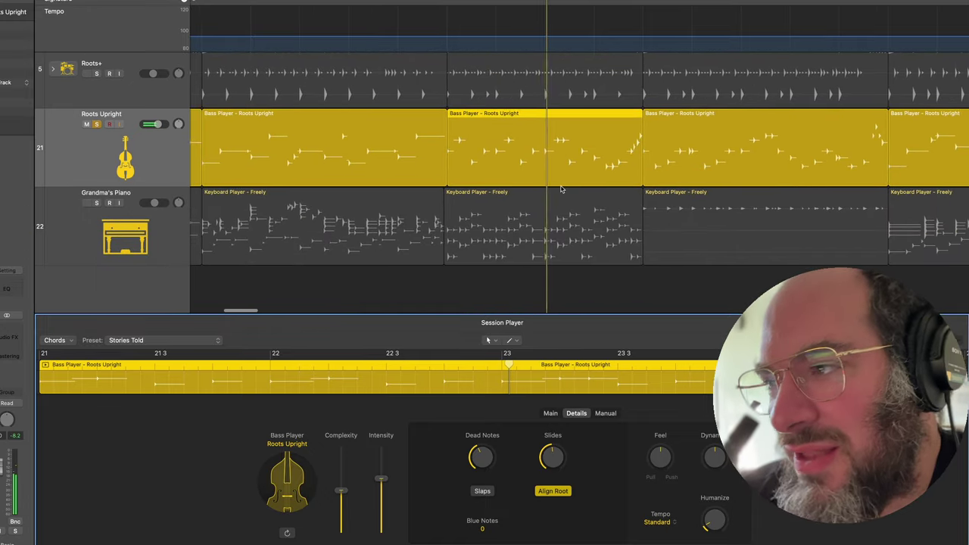
pyautogui.press('super+Left')
pyautogui.hscroll(-5, 562, 190)
pyautogui.press('space')
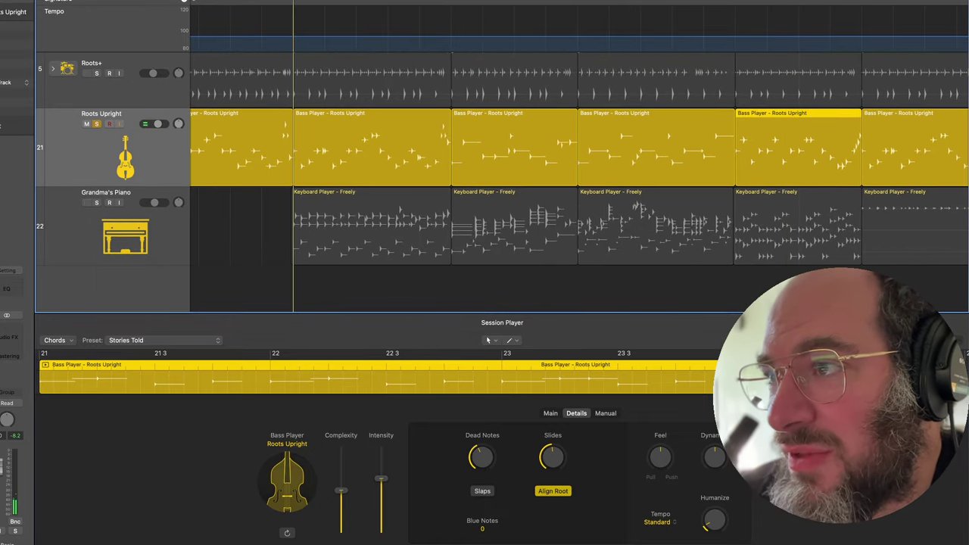
# Switch the solo from Roots Upright to Grandma's Piano and play the piano from its first region.
pyautogui.click(96, 124)
pyautogui.click(96, 202)
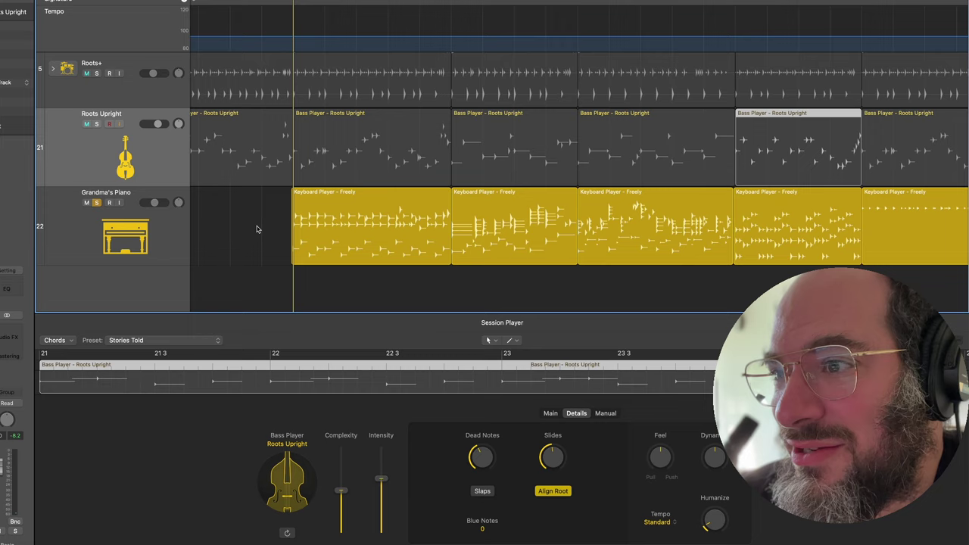
pyautogui.press('super+Right')
pyautogui.press('super+Right')
pyautogui.hscroll(-8, 327, 229)
pyautogui.press('space')
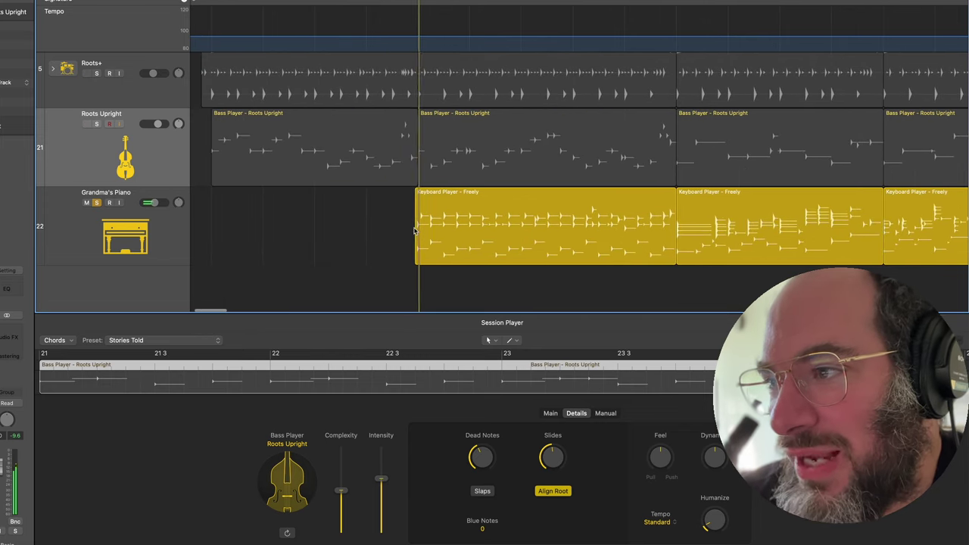
# Select the first Grandma's Piano region and review its Keyboard Player Details settings while listening to it.
pyautogui.scroll(-2, 442, 234)
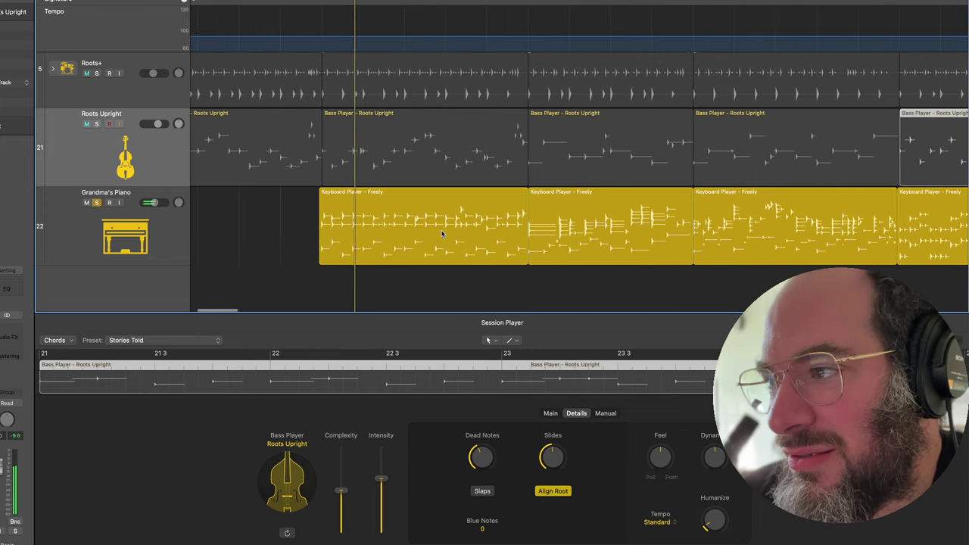
pyautogui.click(415, 233)
pyautogui.press('super+Left')
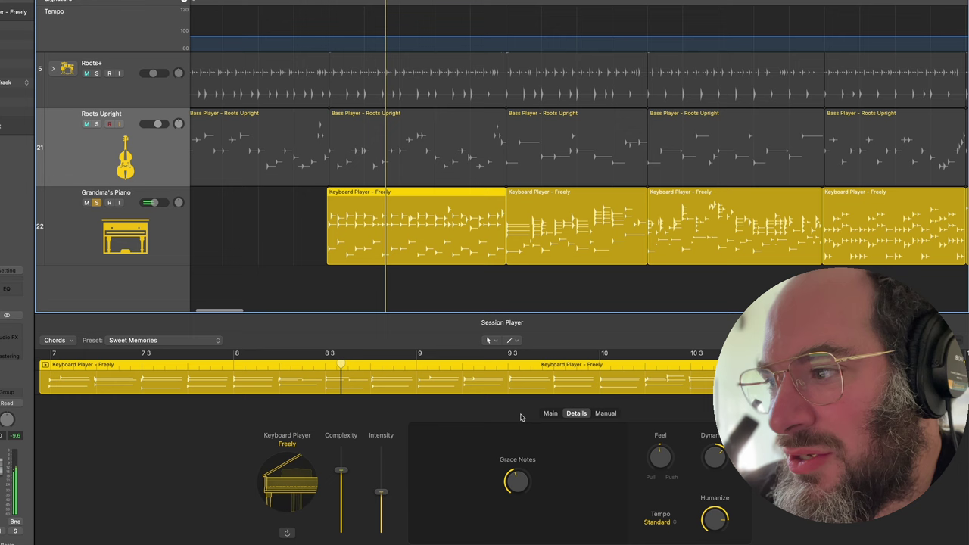
pyautogui.scroll(-1, 445, 265)
pyautogui.hscroll(3, 446, 267)
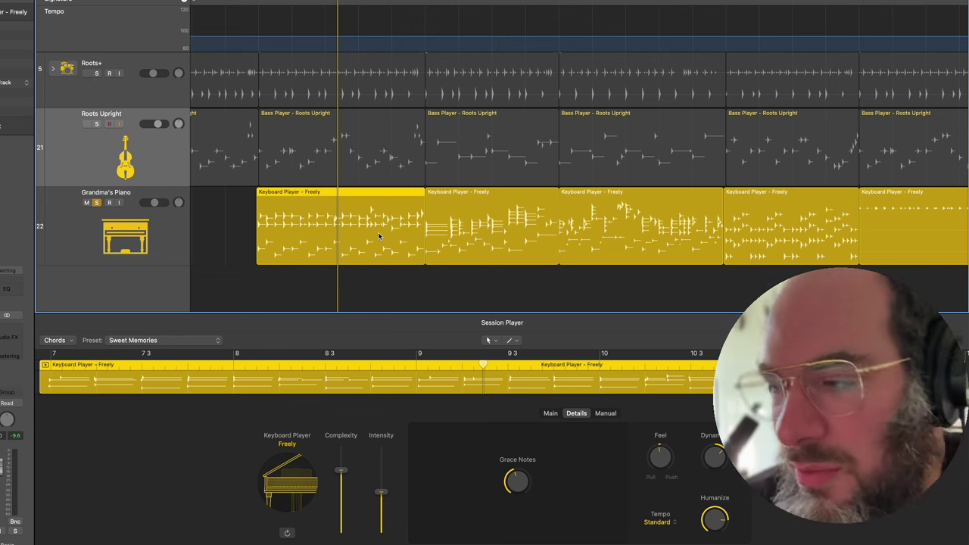
pyautogui.press('space')
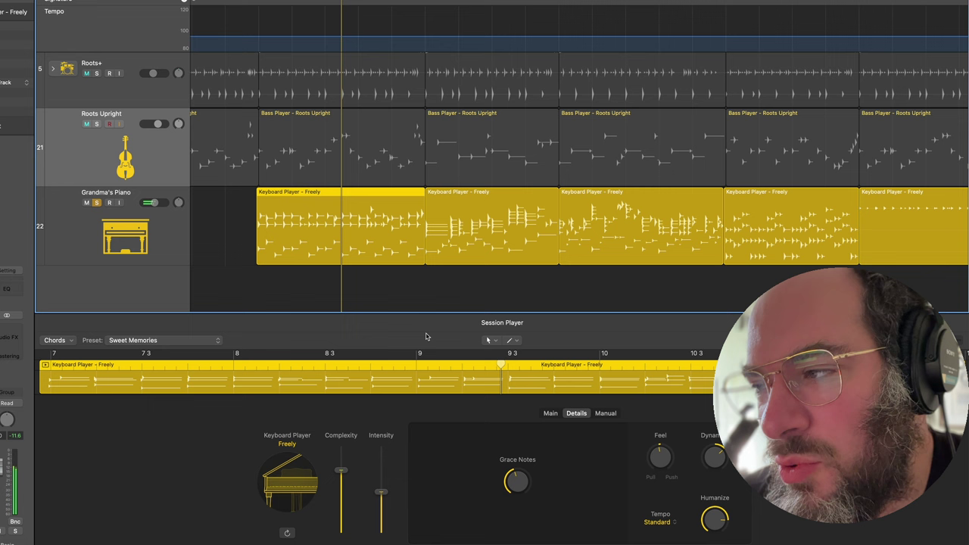
# Show the first piano region's Main settings, set the right-hand Voicing to Full Chord, and play the region.
pyautogui.click(550, 413)
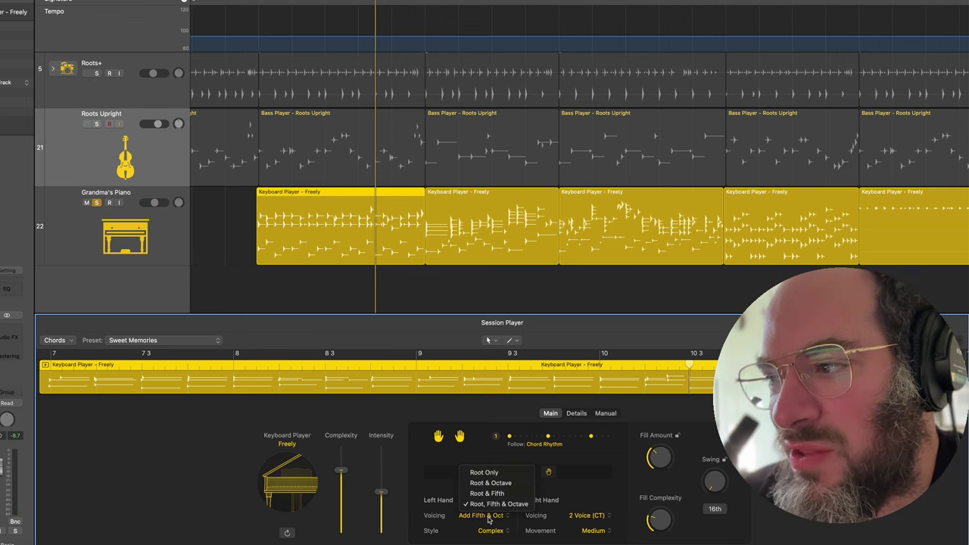
pyautogui.click(584, 515)
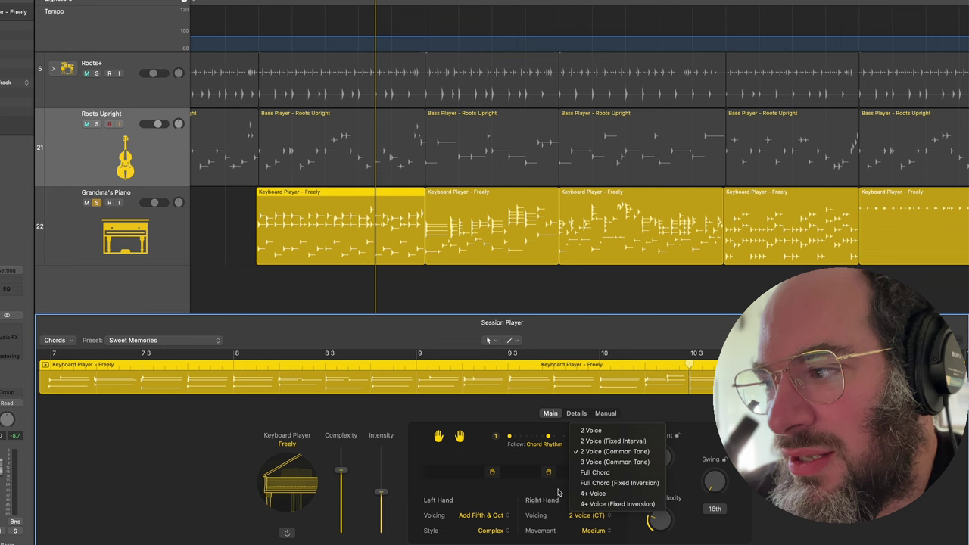
pyautogui.click(595, 473)
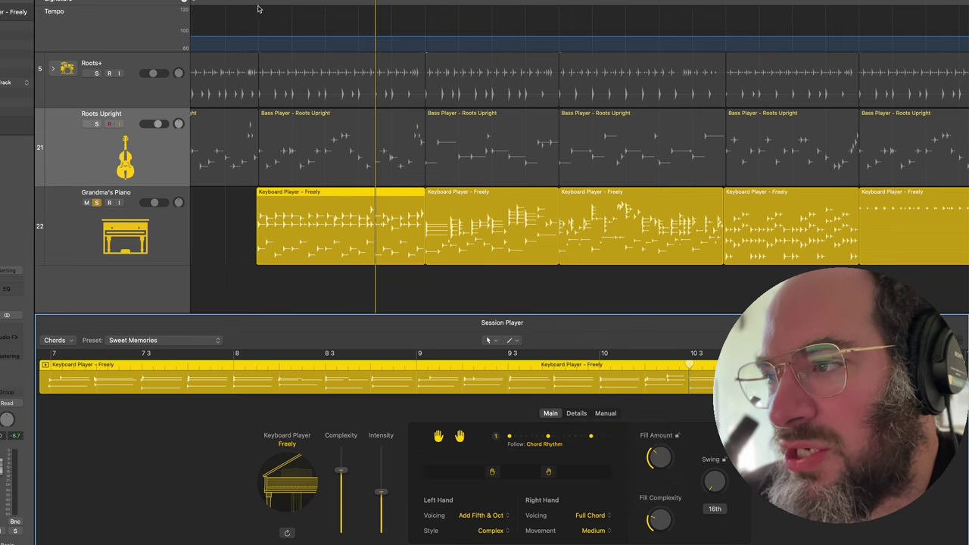
pyautogui.hotkey('shift', 'space')
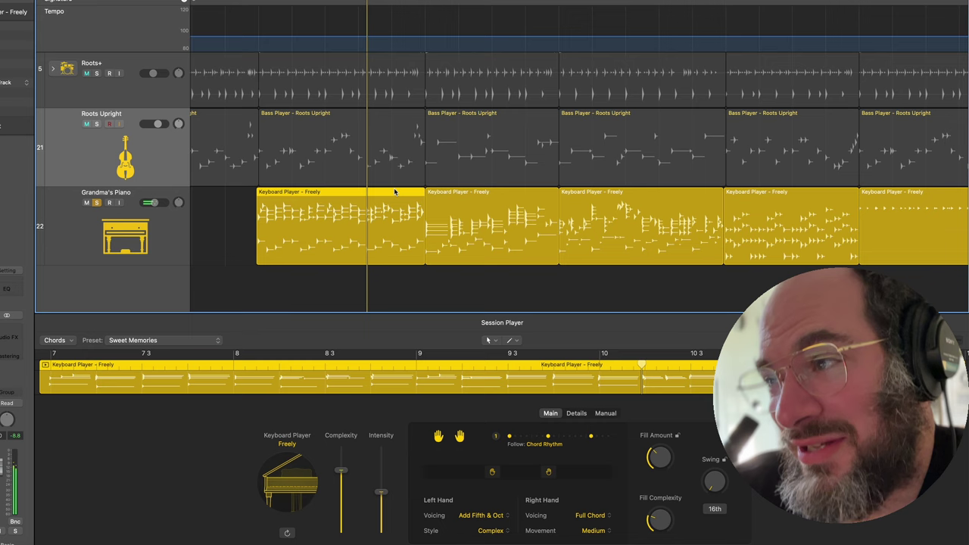
# Follow the Grandma's Piano regions along the timeline during playback, then return to the upper tracks and global tracks.
pyautogui.scroll(-2, 395, 192)
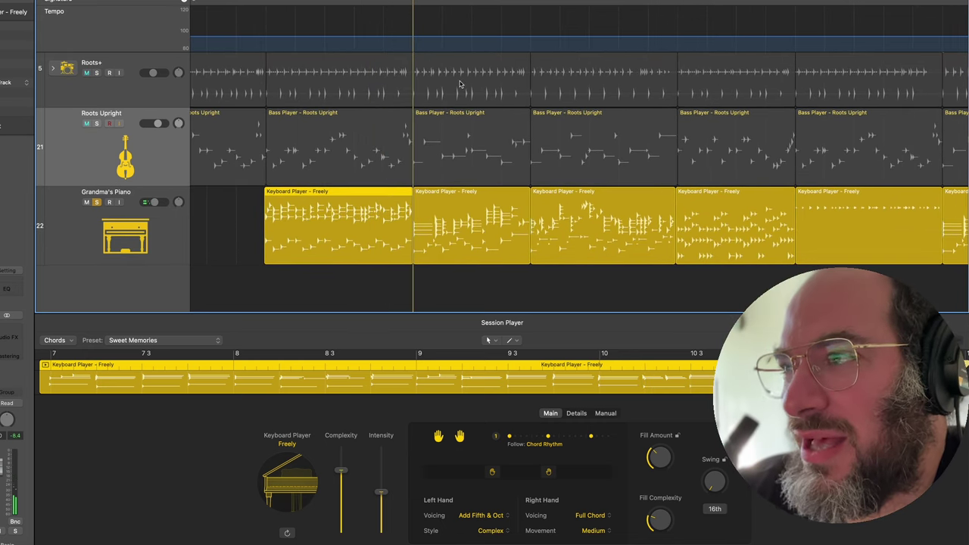
pyautogui.scroll(-1, 454, 151)
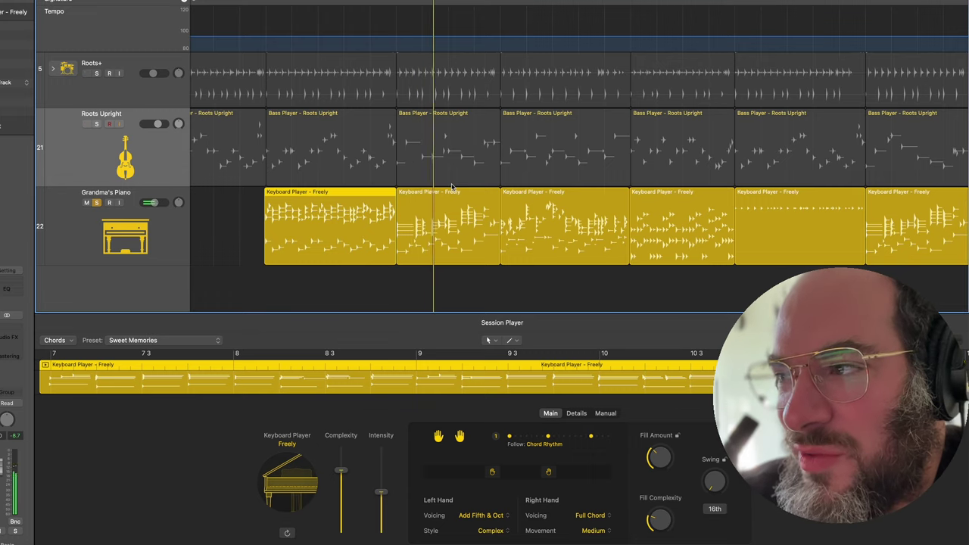
pyautogui.scroll(-2, 451, 186)
pyautogui.press('super+Down')
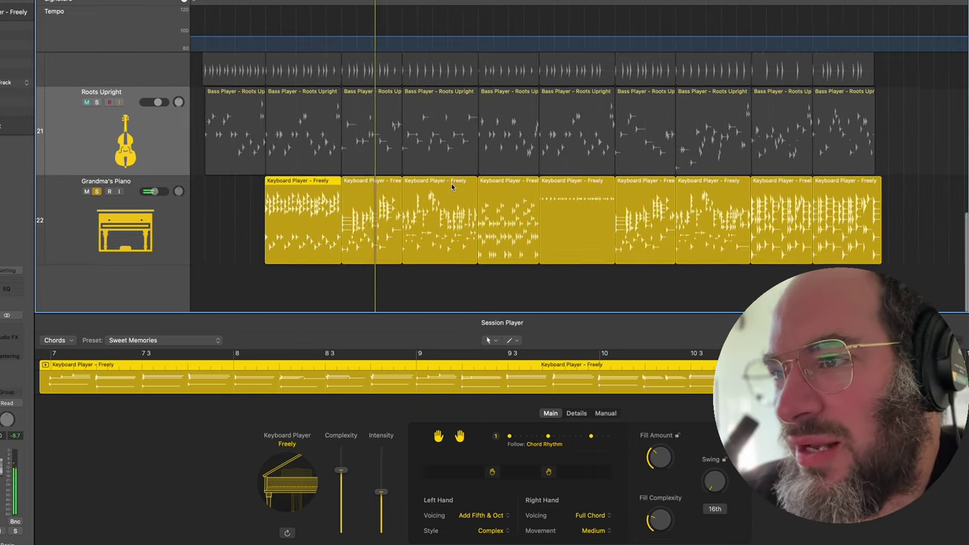
pyautogui.press('super+Right')
pyautogui.press('super+Right')
pyautogui.press('super+Right')
pyautogui.press('super+Left')
pyautogui.press('super+Left')
pyautogui.scroll(3, 371, 113)
pyautogui.scroll(3, 371, 114)
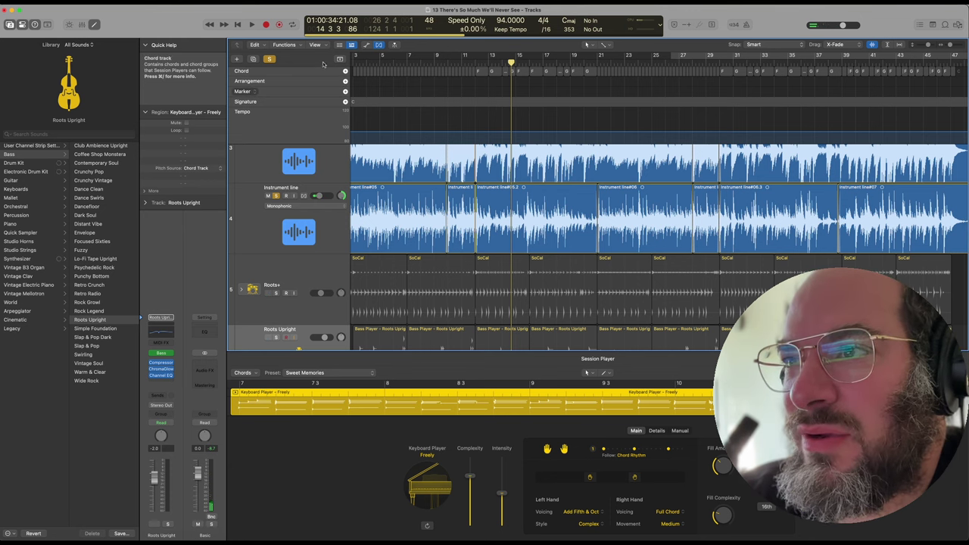
# Examine the Chord track's chord sequence closely around bars 9 to 14.
pyautogui.rightClick(318, 59)
pyautogui.click(303, 61)
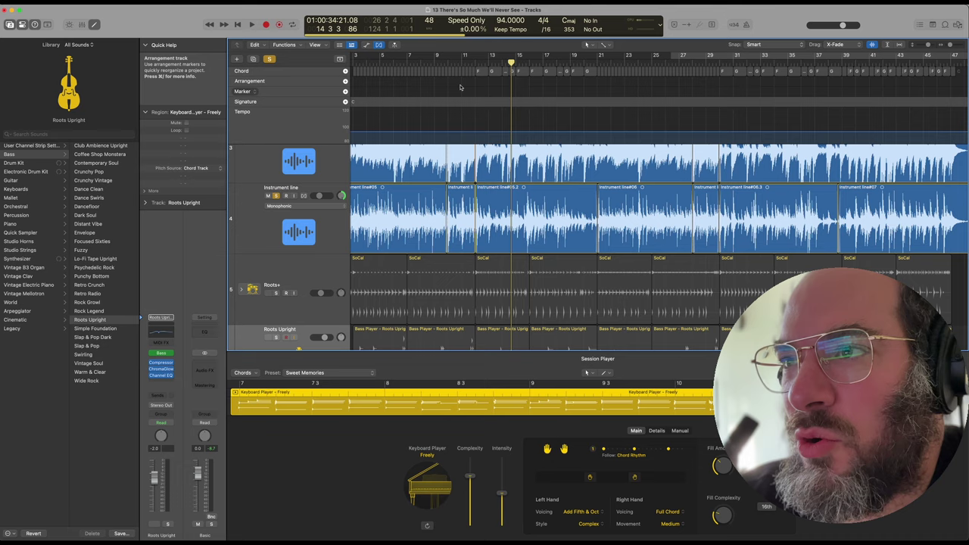
pyautogui.press('super+Down')
pyautogui.press('super+Down')
pyautogui.scroll(3, 363, 84)
pyautogui.click(329, 72)
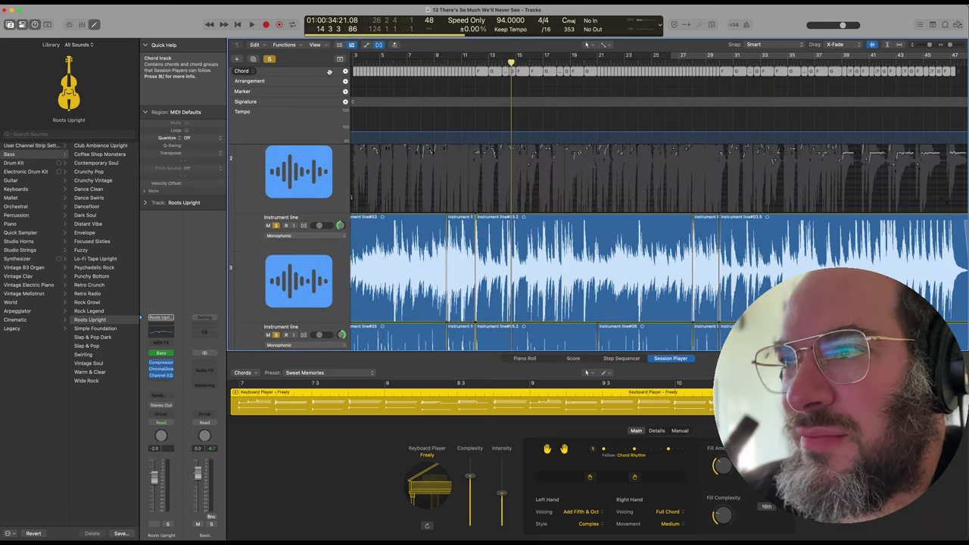
pyautogui.press('super+Down')
pyautogui.press('super+Right')
pyautogui.press('super+Right')
pyautogui.press('super+Right')
pyautogui.press('super+Right')
pyautogui.hscroll(-5, 373, 79)
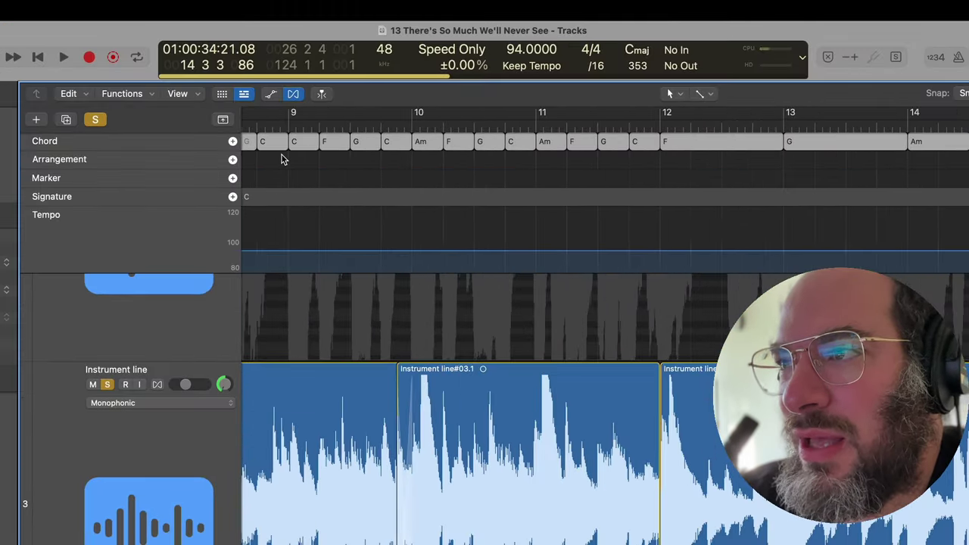
# Review which global tracks are enabled, close the list, and look over the chords from bar 3 onwards.
pyautogui.rightClick(175, 134)
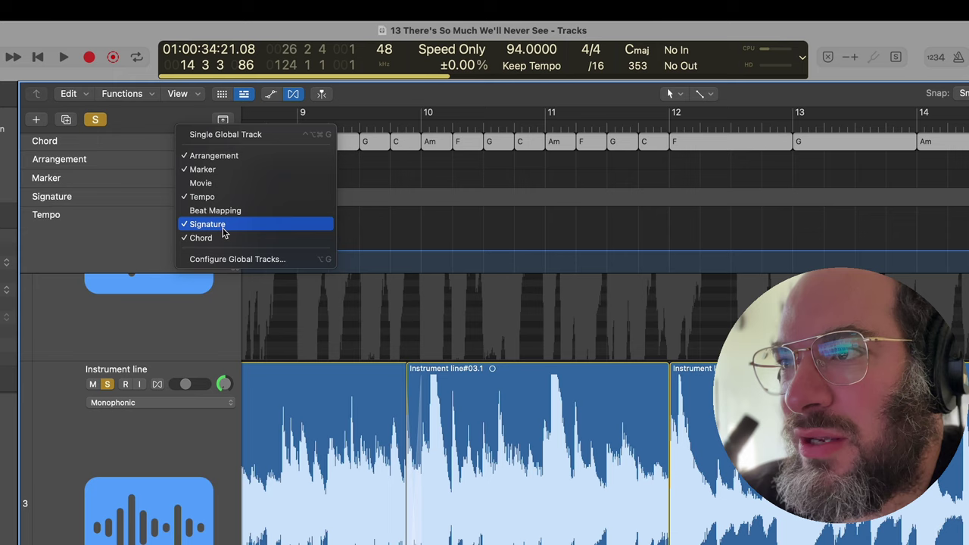
pyautogui.click(388, 154)
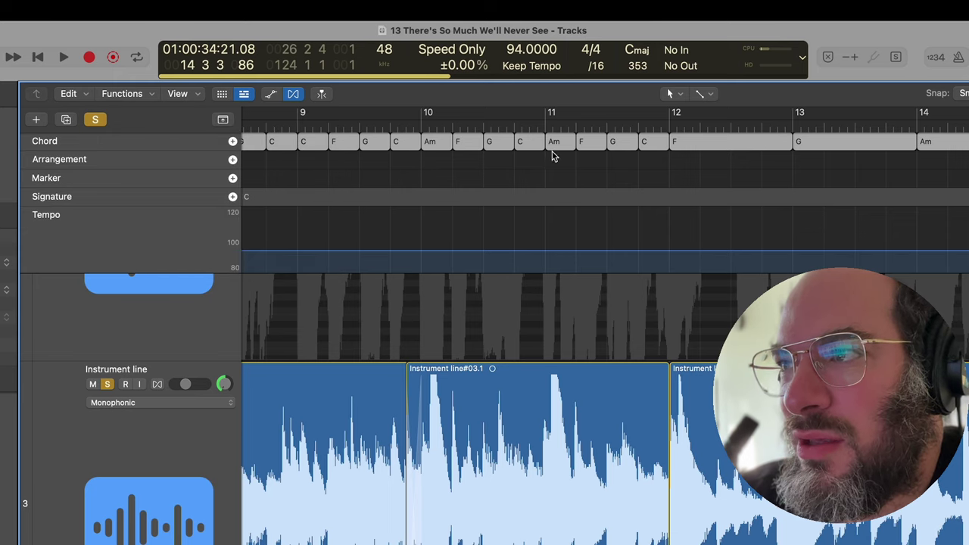
pyautogui.hscroll(1, 728, 161)
pyautogui.press('super+Left')
pyautogui.press('super+Left')
# Resume playback, go back to the bass and piano tracks, and turn off soloing for all tracks.
pyautogui.press('space')
pyautogui.press('super+Up')
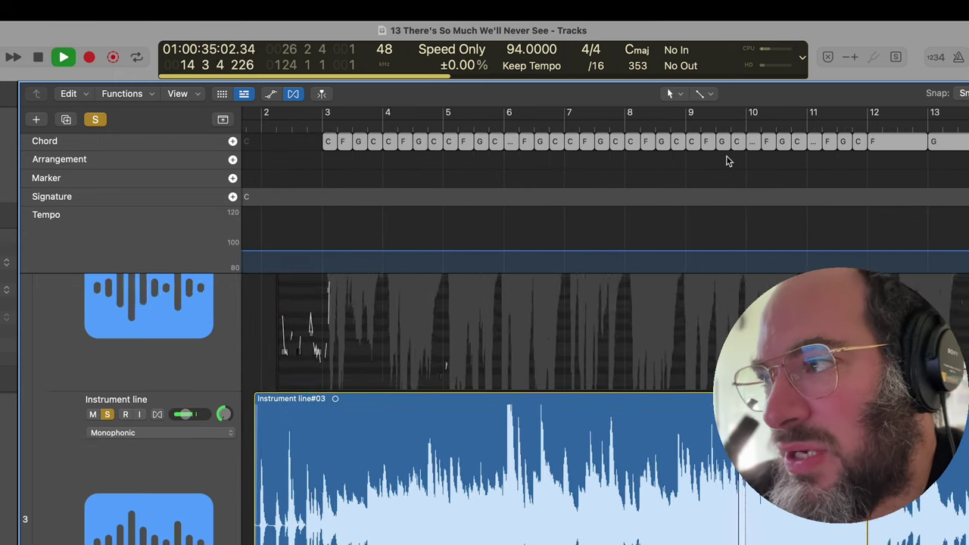
pyautogui.scroll(-10, 726, 161)
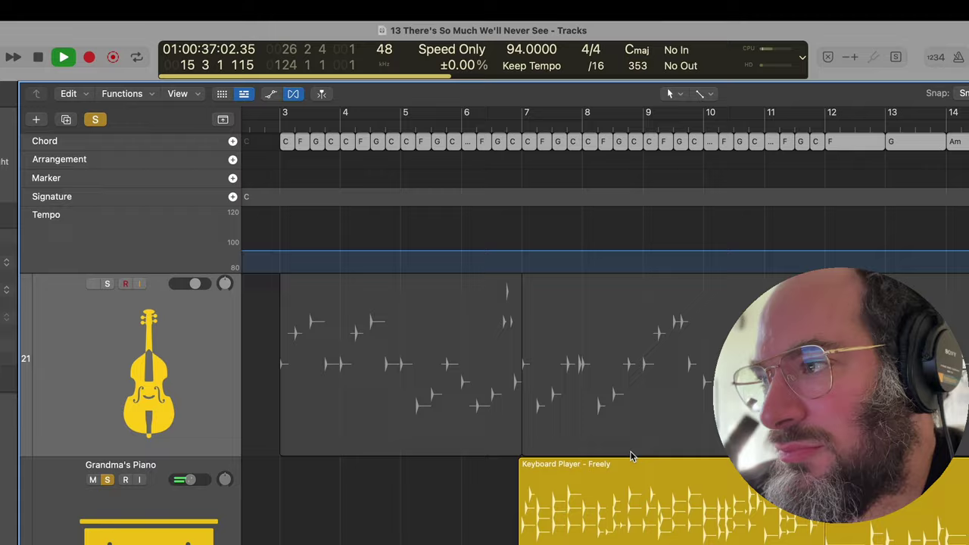
pyautogui.click(94, 119)
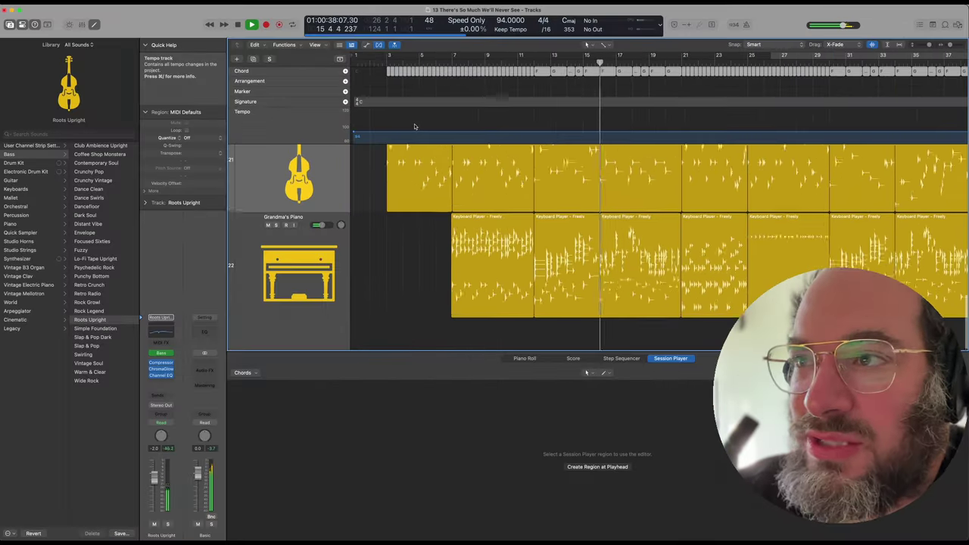
# Look over the vocal, instrument, drum, bass and piano tracks while listening to the full mix.
pyautogui.scroll(8, 431, 166)
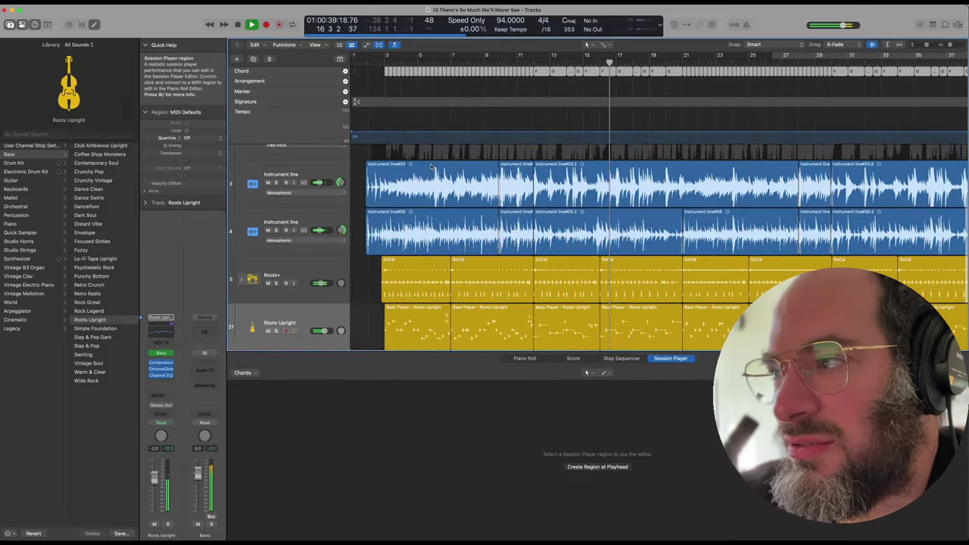
pyautogui.scroll(5, 431, 167)
pyautogui.scroll(-4, 465, 190)
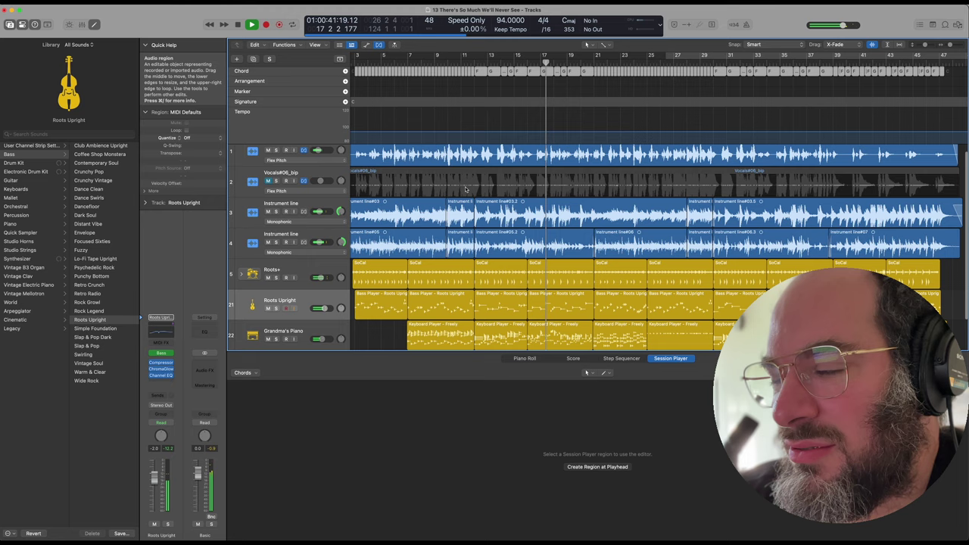
pyautogui.scroll(-3, 465, 189)
pyautogui.scroll(3, 506, 142)
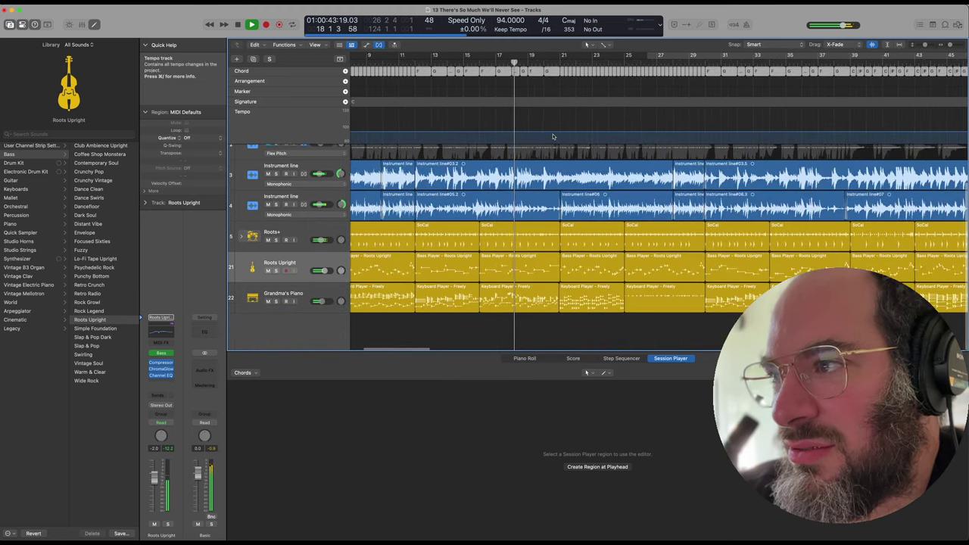
pyautogui.scroll(3, 540, 159)
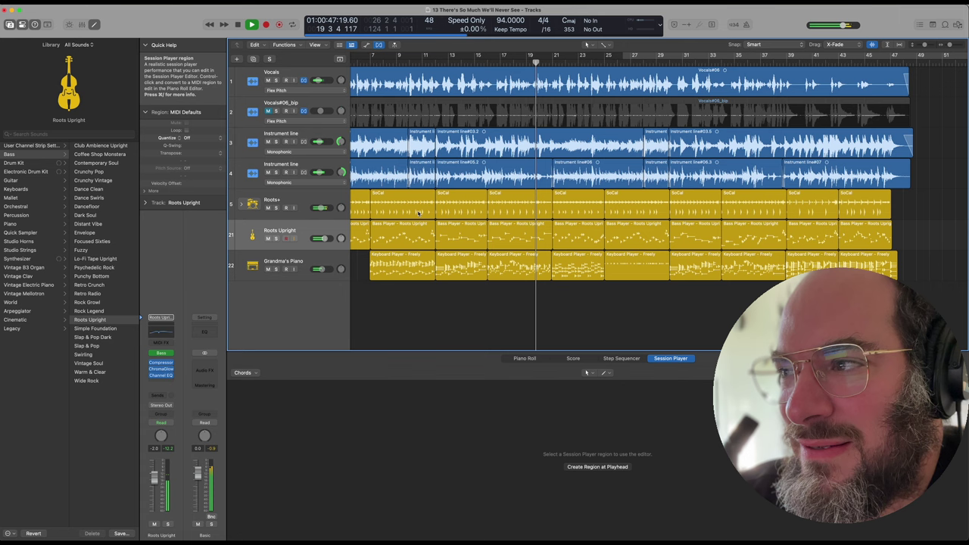
pyautogui.scroll(4, 468, 248)
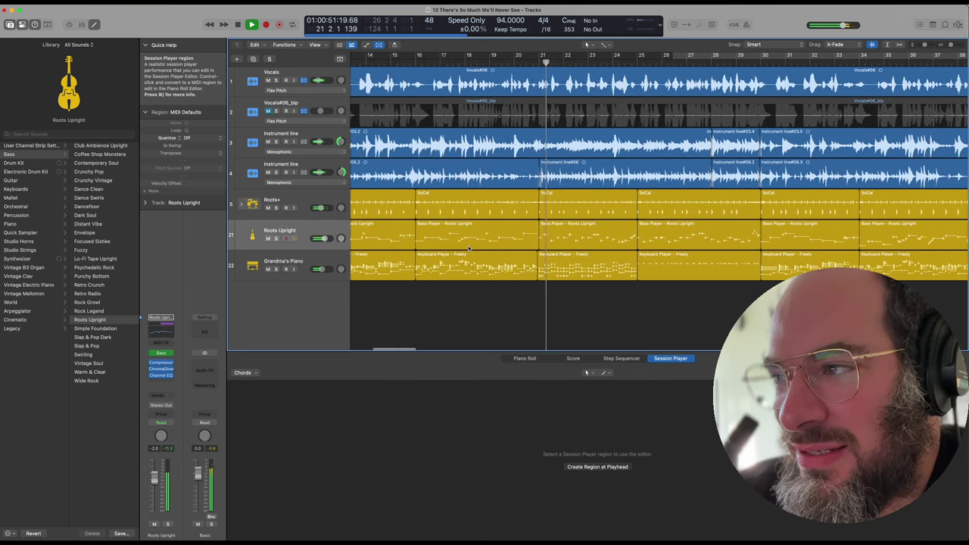
pyautogui.scroll(-2, 469, 249)
# Solo Grandma's Piano, Roots Upright and Roots+ to hear only the three Session Players together.
pyautogui.click(276, 270)
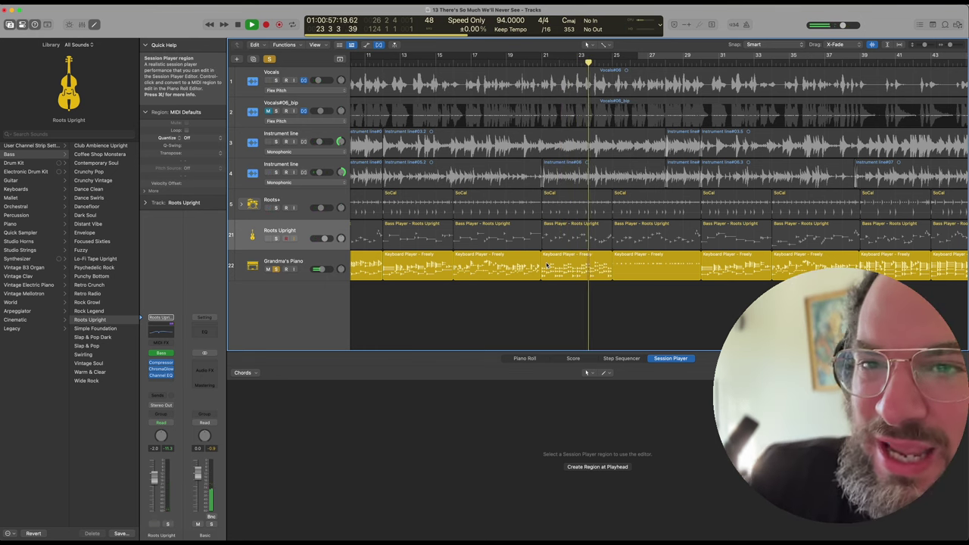
pyautogui.click(275, 238)
pyautogui.click(275, 208)
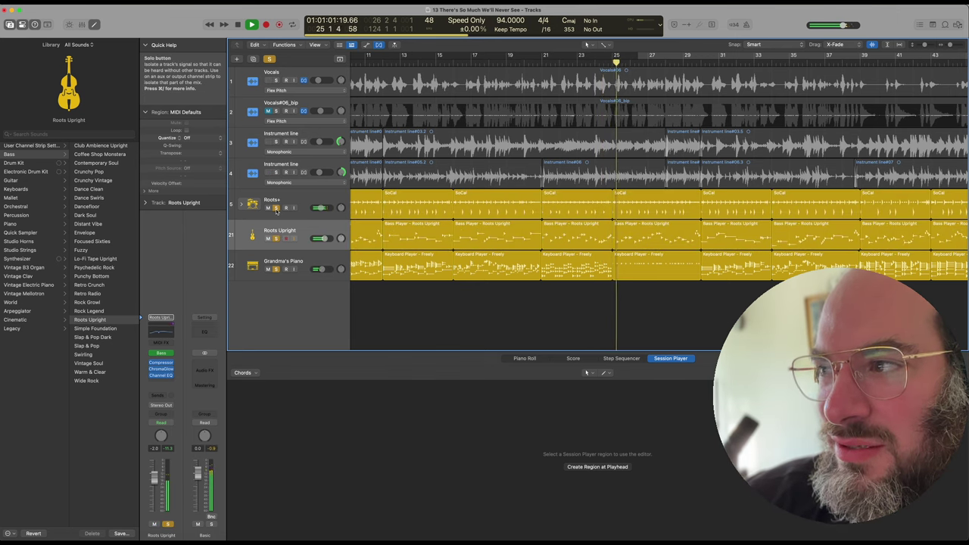
# For the bar 25 piano region, set Grace Notes to 75%, Complexity near maximum and Intensity slightly above the middle.
pyautogui.click(657, 265)
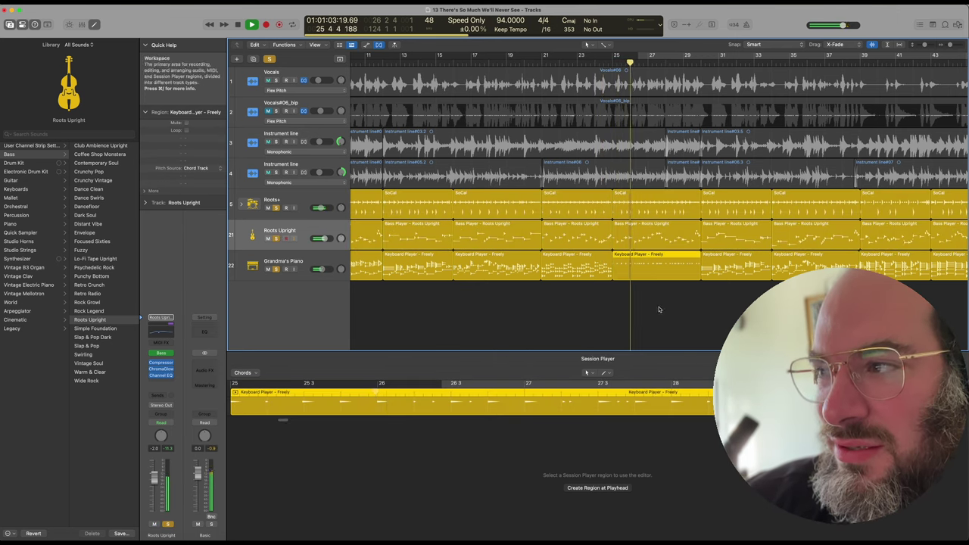
pyautogui.click(657, 239)
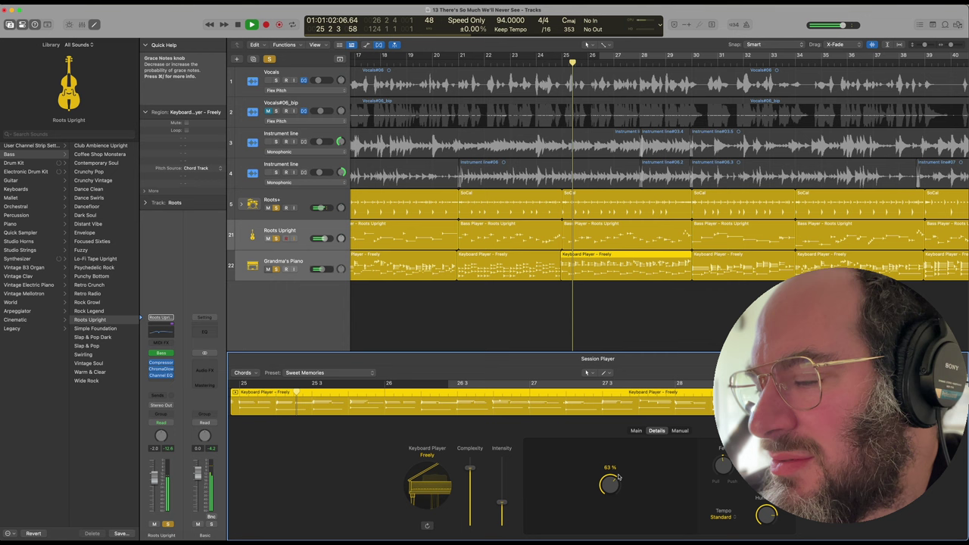
pyautogui.moveTo(617, 483)
pyautogui.moveTo(614, 476); pyautogui.dragTo(615, 470)
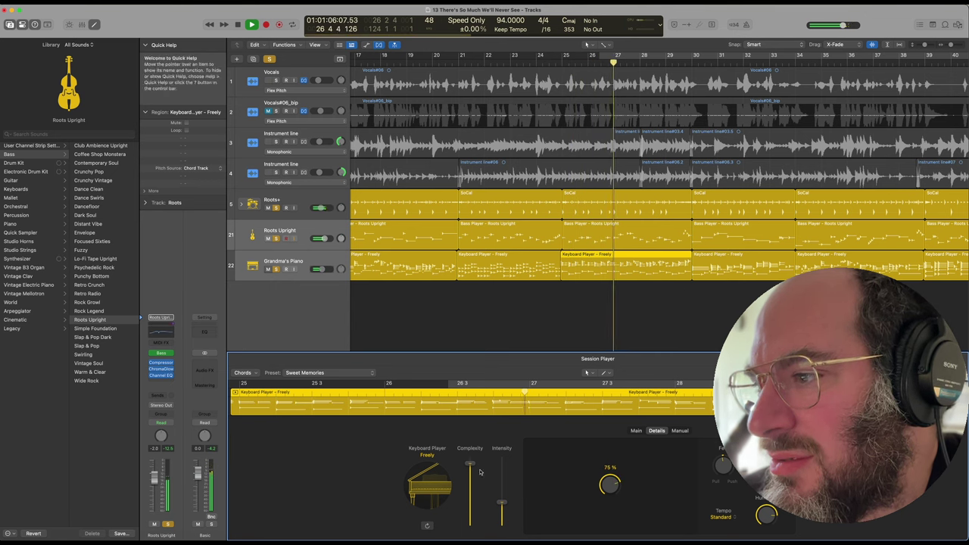
pyautogui.moveTo(502, 502); pyautogui.dragTo(503, 486)
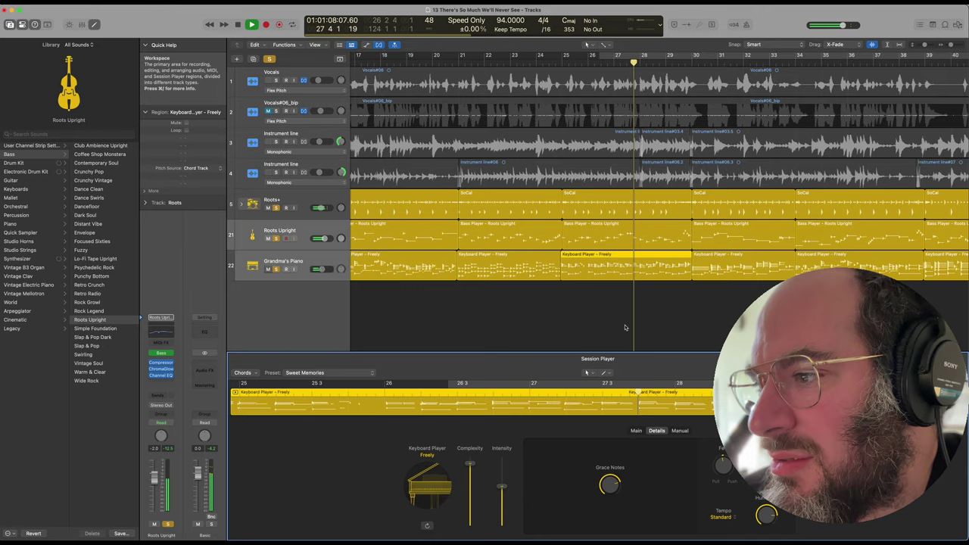
# Turn off soloing for all tracks and follow the whole arrangement during playback up to about bar 30.
pyautogui.press('super+Left')
pyautogui.press('super+Left')
pyautogui.click(269, 59)
pyautogui.press('super+Left')
pyautogui.press('super+Left')
pyautogui.press('super+Up')
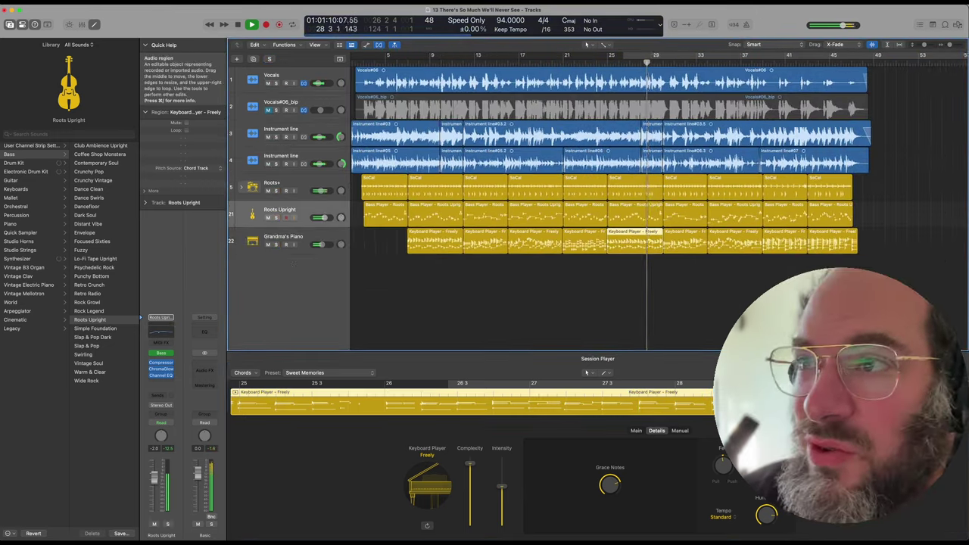
pyautogui.hscroll(-1, 490, 140)
pyautogui.scroll(-2, 496, 141)
pyautogui.scroll(5, 515, 146)
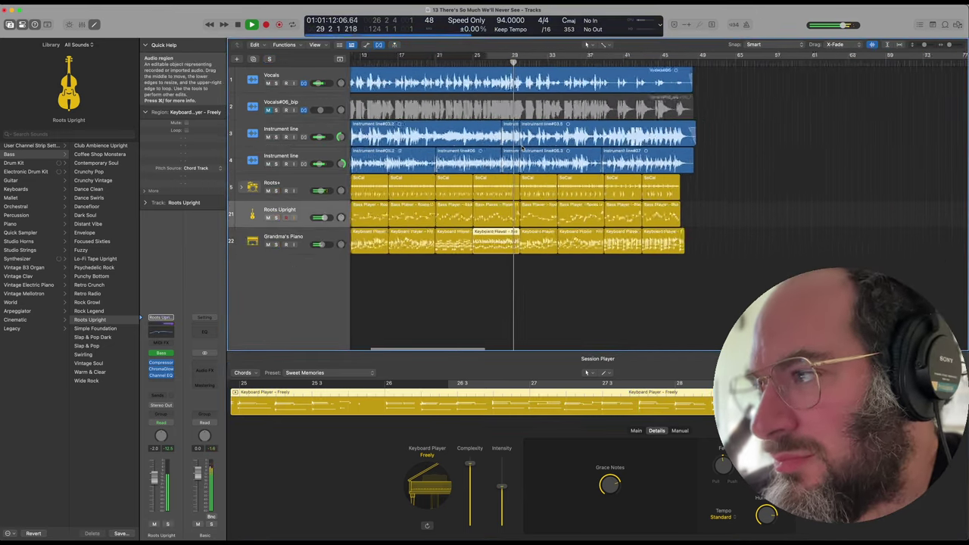
pyautogui.scroll(-3, 521, 147)
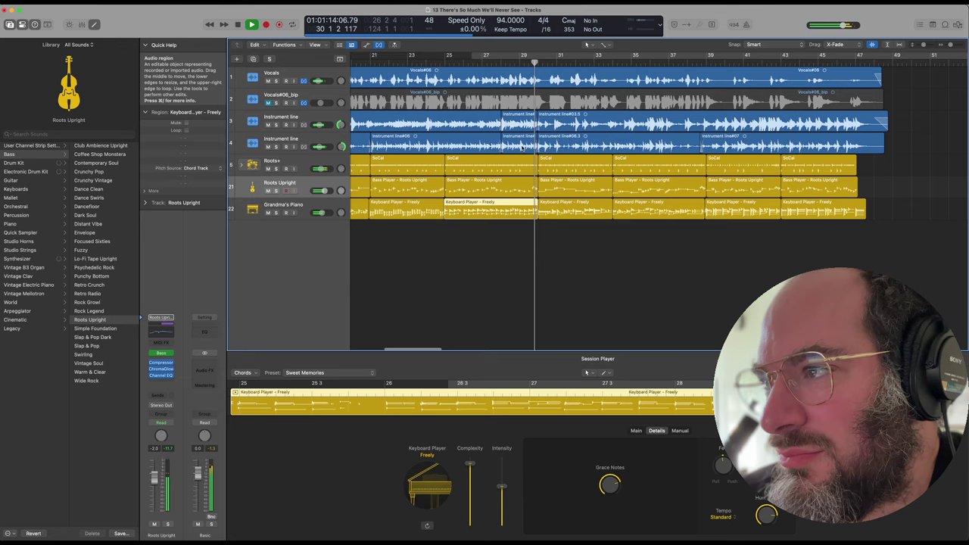
pyautogui.hscroll(-1, 522, 148)
# Select the piano region at bar 30, show its Main settings, and stop with the playhead at bar 30.
pyautogui.click(578, 203)
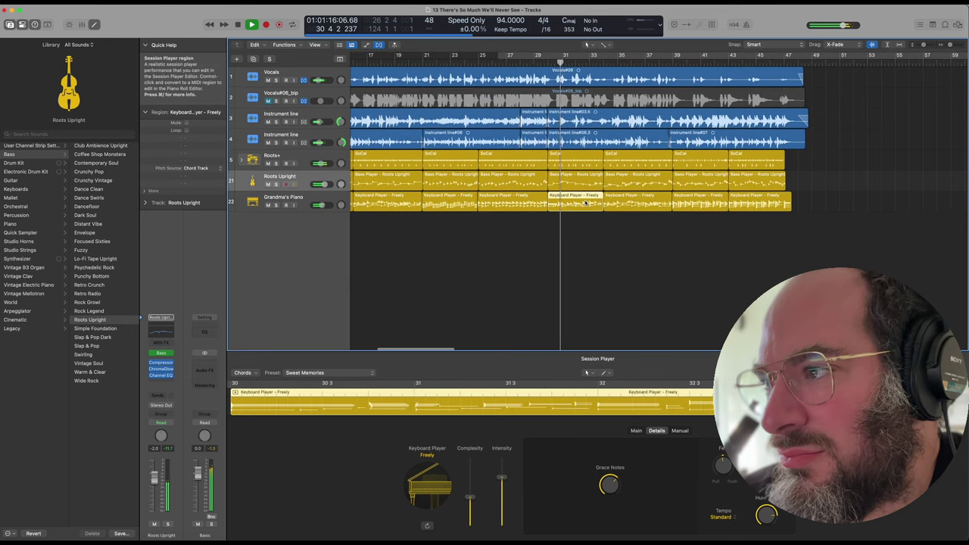
pyautogui.scroll(3, 583, 231)
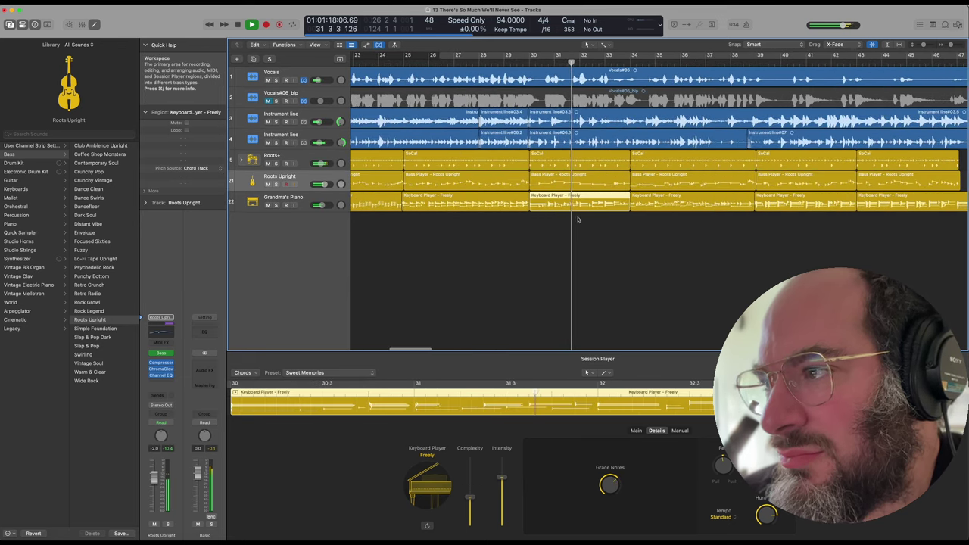
pyautogui.click(636, 430)
pyautogui.click(533, 68)
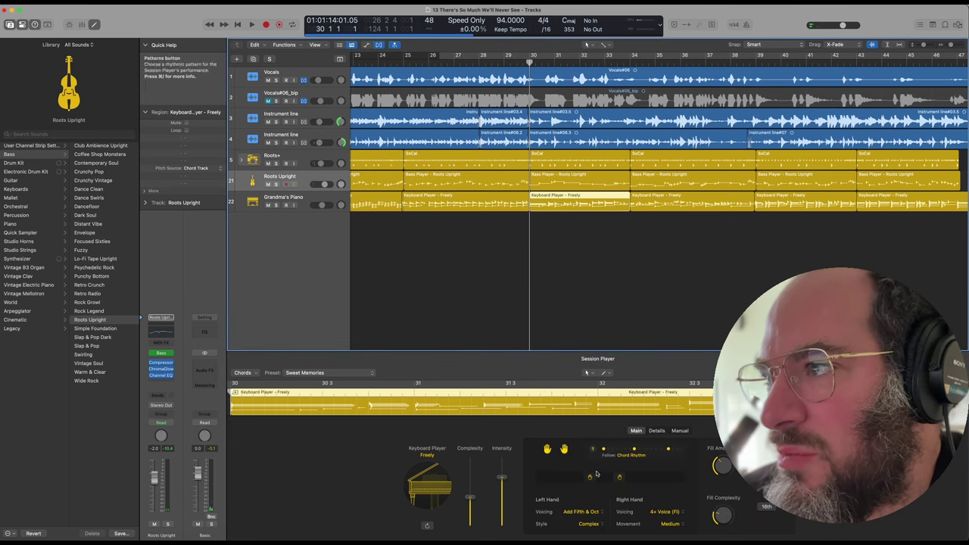
# For the bar 30 piano region, set the right-hand Movement to Large Range and raise Complexity to about three quarters.
pyautogui.click(593, 523)
pyautogui.click(657, 418)
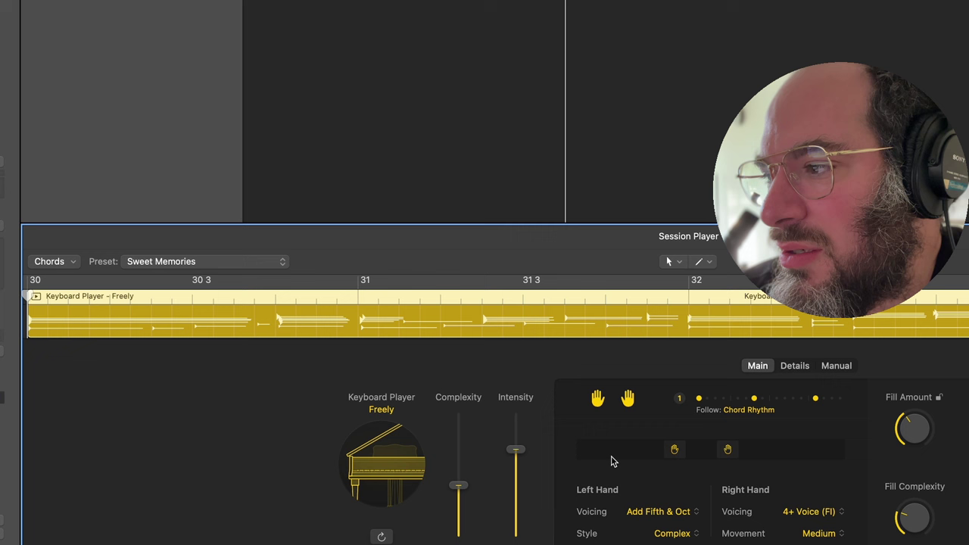
pyautogui.click(831, 534)
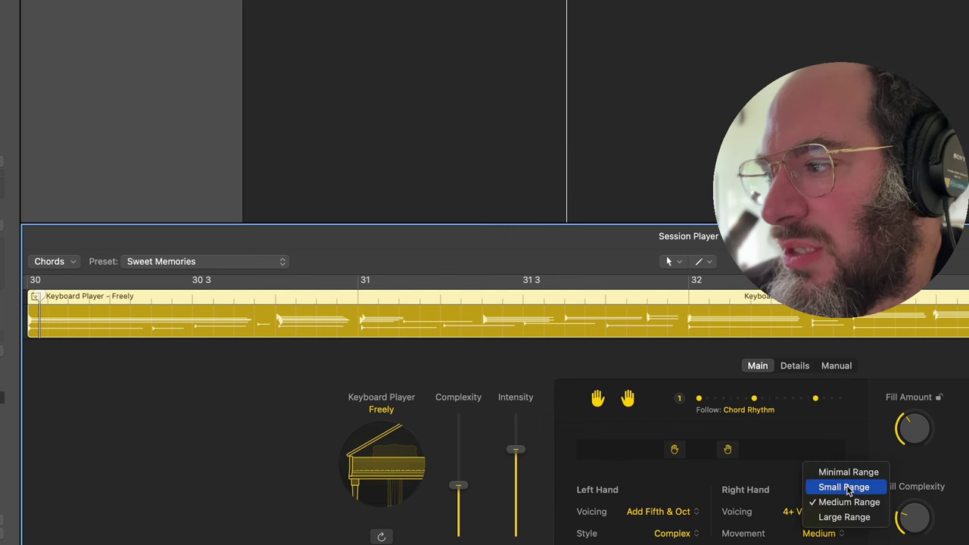
pyautogui.click(848, 517)
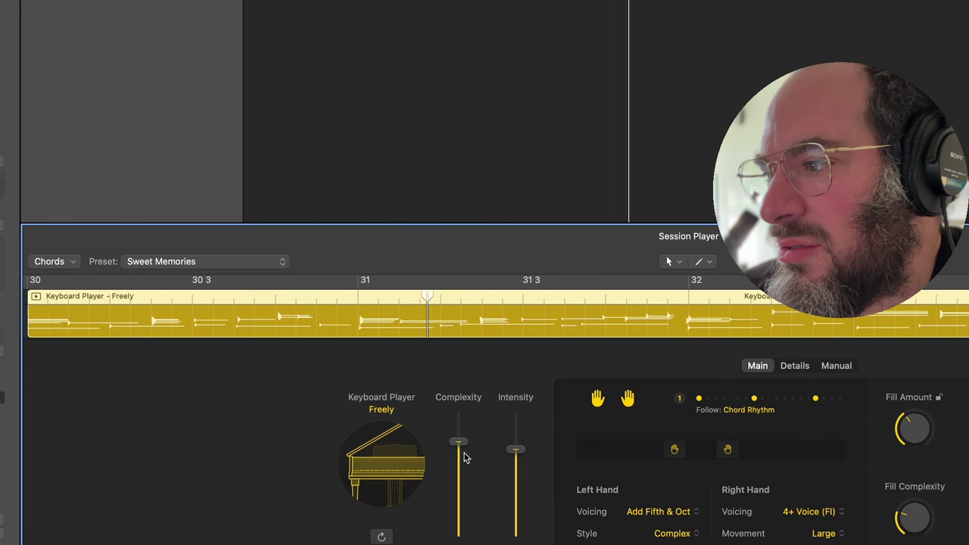
pyautogui.moveTo(461, 448); pyautogui.dragTo(460, 454)
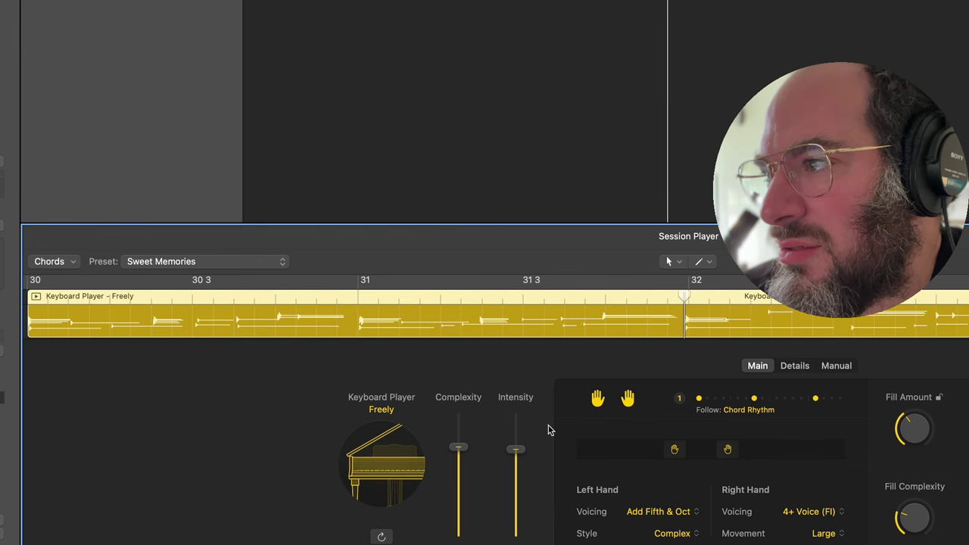
# For the bar 34 piano region, raise Complexity and Intensity slightly and set the right-hand Voicing to Full Chord (Fixed Inversion).
pyautogui.click(817, 1)
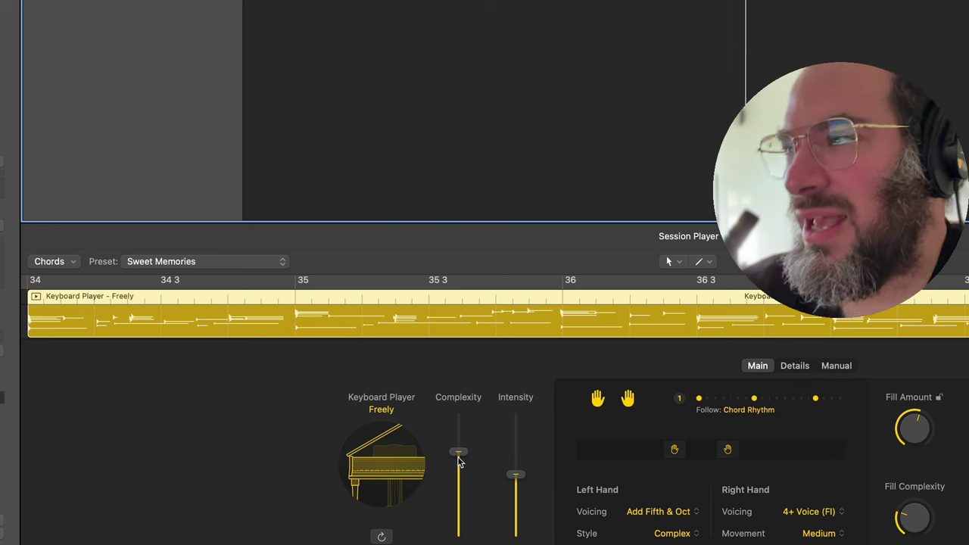
pyautogui.moveTo(458, 451); pyautogui.dragTo(459, 437)
pyautogui.moveTo(516, 470); pyautogui.dragTo(515, 460)
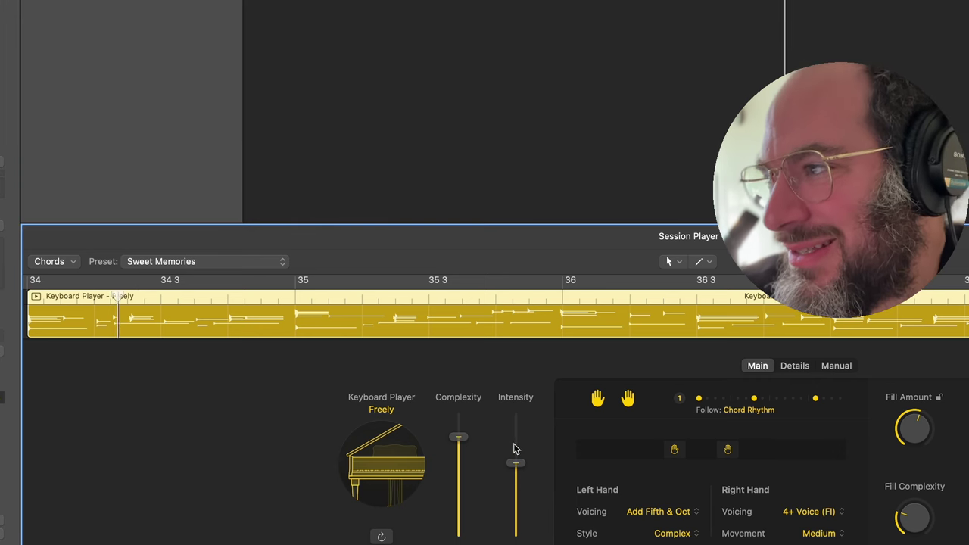
pyautogui.click(831, 512)
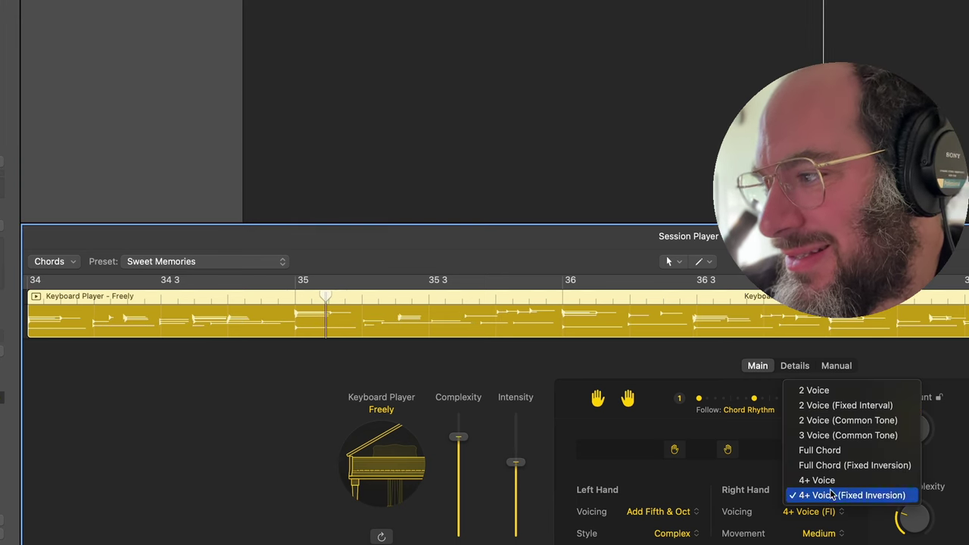
pyautogui.click(854, 465)
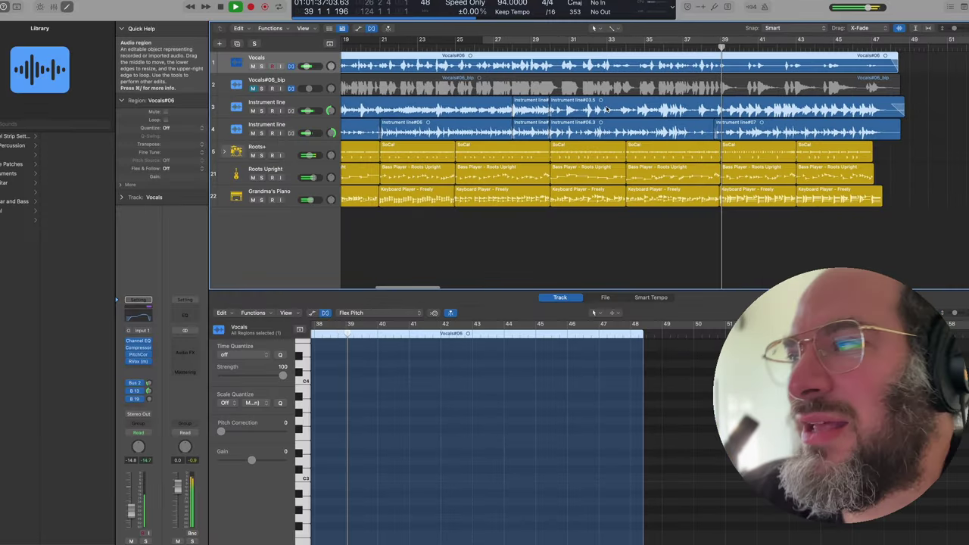
# Set the left-hand Style of the bar 39 piano region to Complex.
pyautogui.scroll(-5, 607, 109)
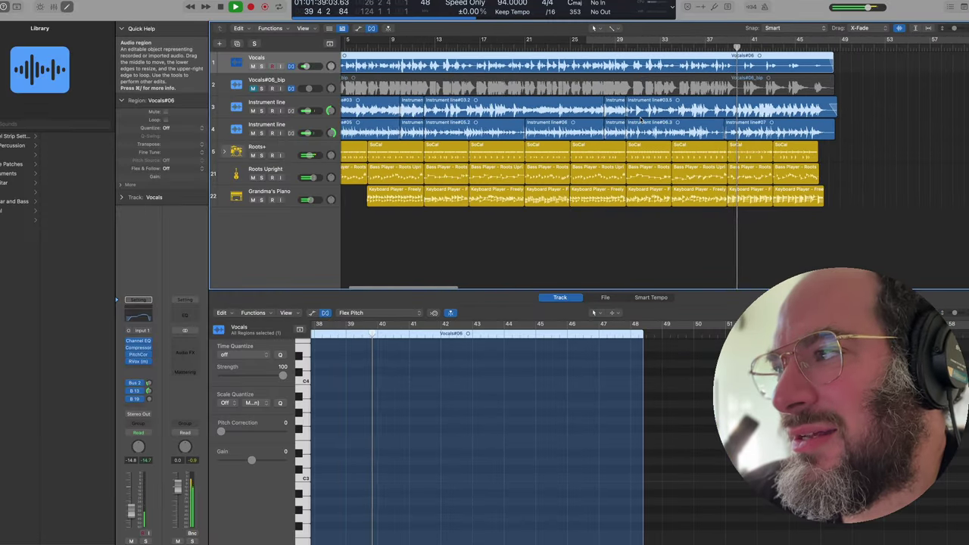
pyautogui.scroll(3, 643, 119)
pyautogui.scroll(-2, 643, 120)
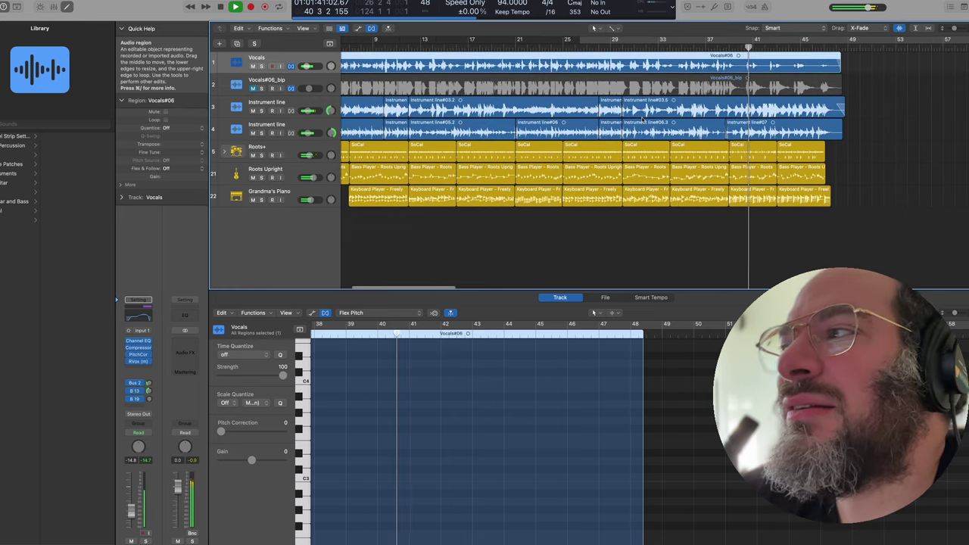
pyautogui.click(751, 198)
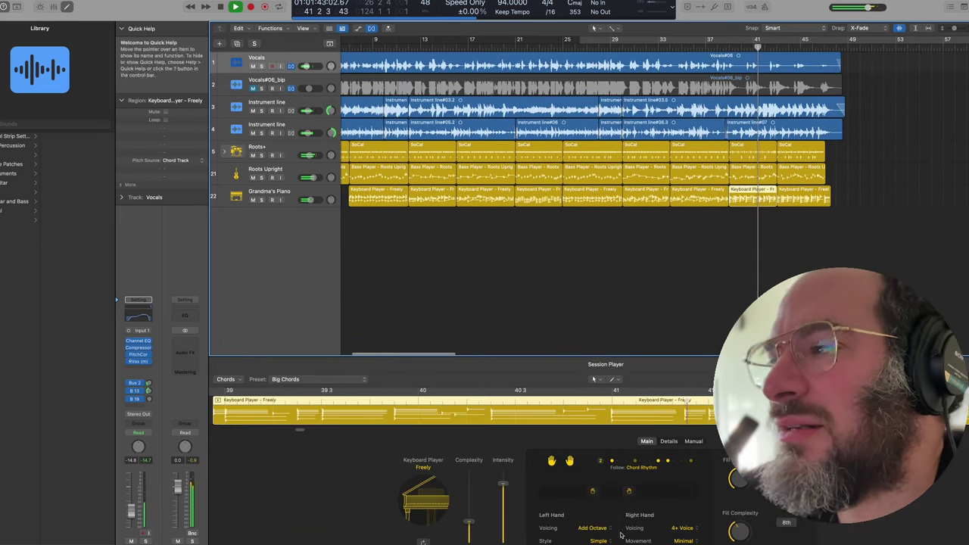
pyautogui.click(598, 540)
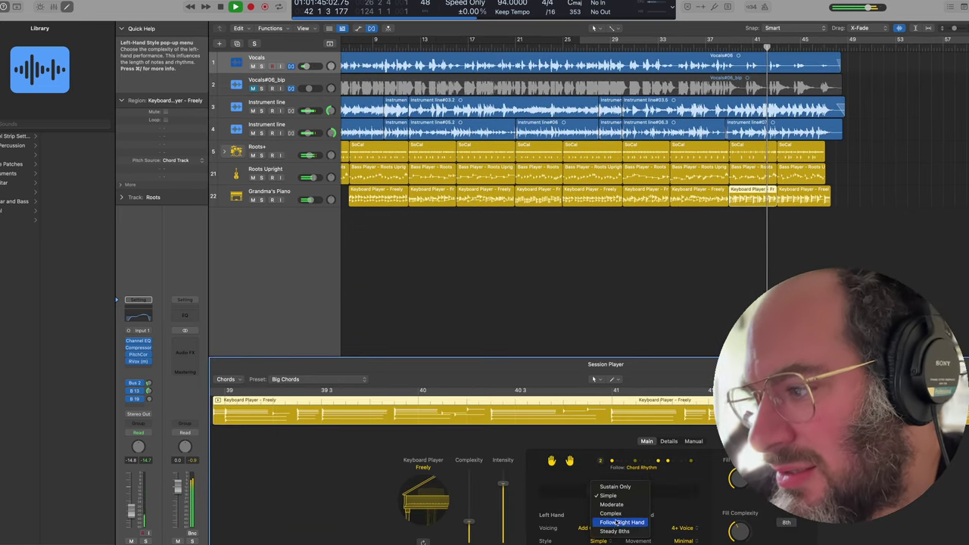
pyautogui.click(610, 513)
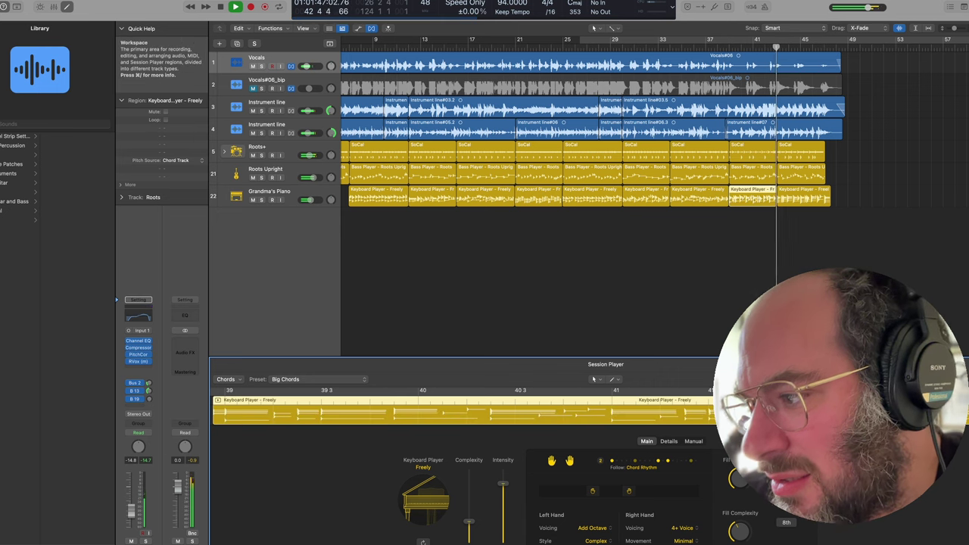
# Replay the arrangement from bar 39 to listen to the busier left-hand piano part.
pyautogui.click(728, 46)
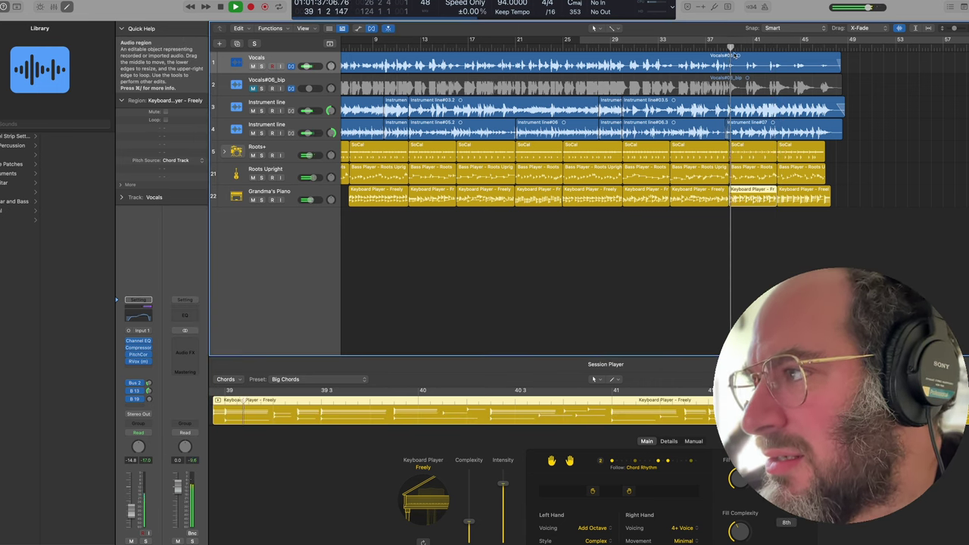
pyautogui.press('super+Right')
pyautogui.press('super+Right')
pyautogui.press('super+Right')
pyautogui.scroll(5, 732, 138)
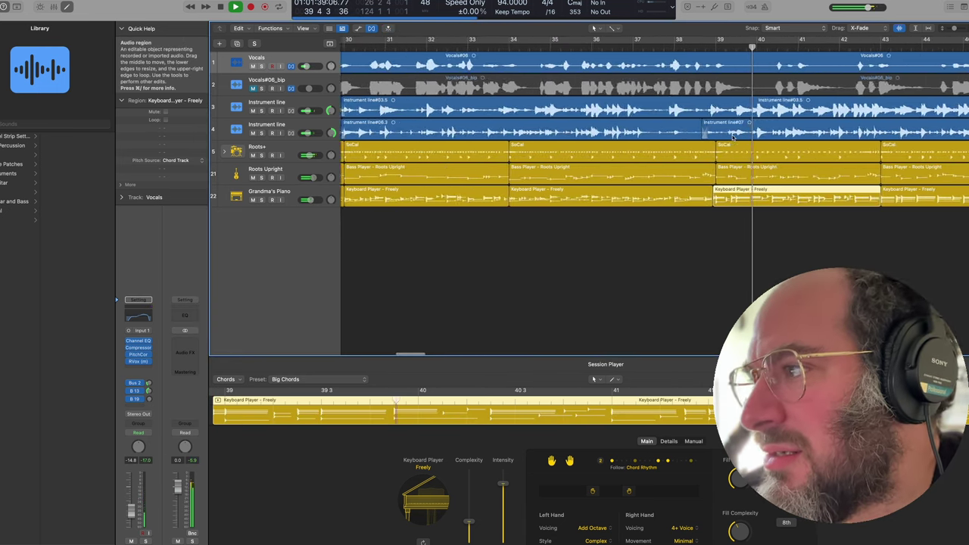
pyautogui.scroll(-5, 755, 160)
pyautogui.press('super+Left')
pyautogui.press('super+Left')
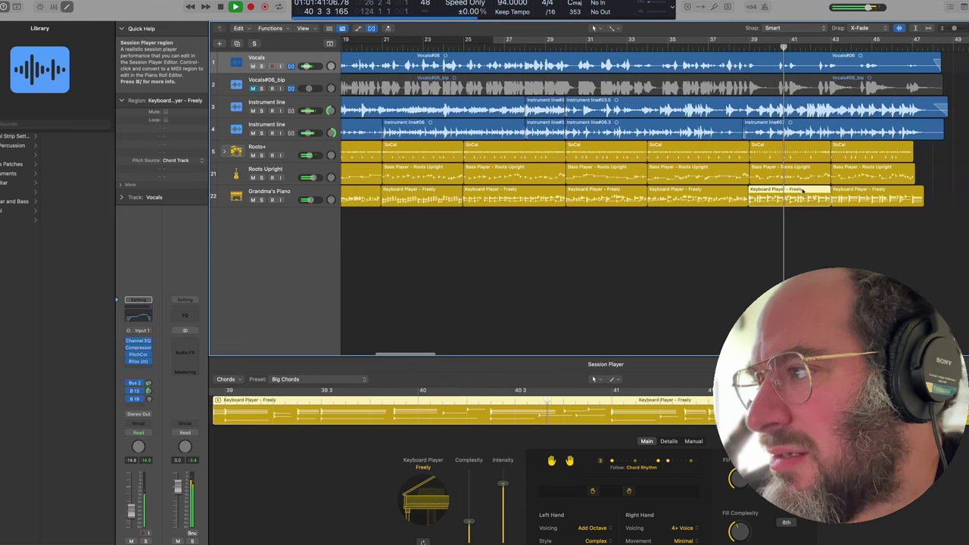
# Set the left-hand Style of the bar 43 piano region to Complex.
pyautogui.click(848, 196)
pyautogui.click(598, 541)
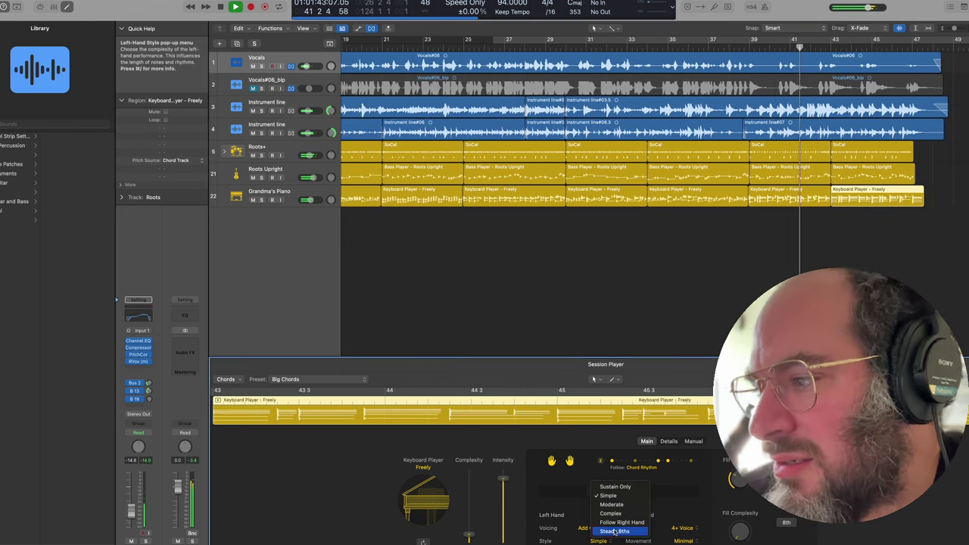
pyautogui.click(616, 508)
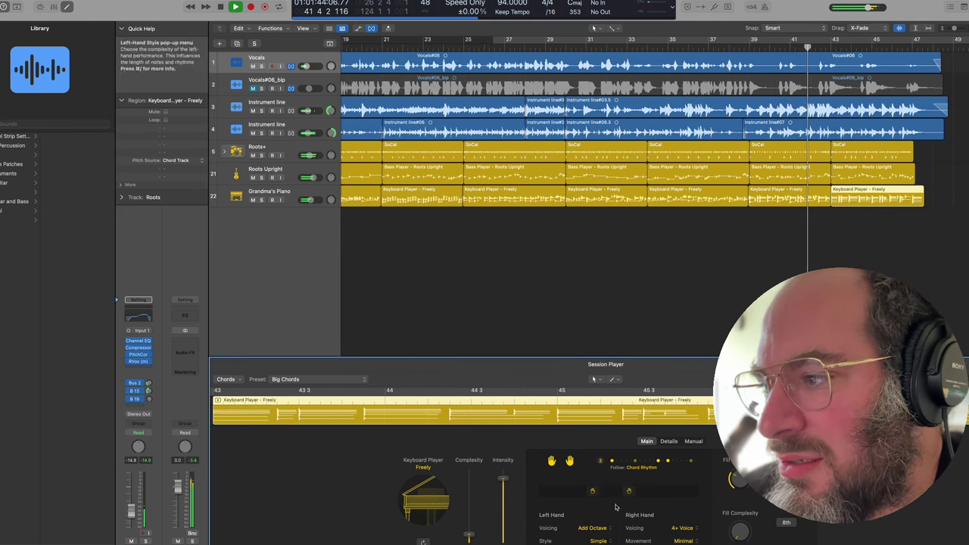
# Solo Grandma's Piano, stop playback with the playhead at bar 7, and select the piano track.
pyautogui.click(262, 200)
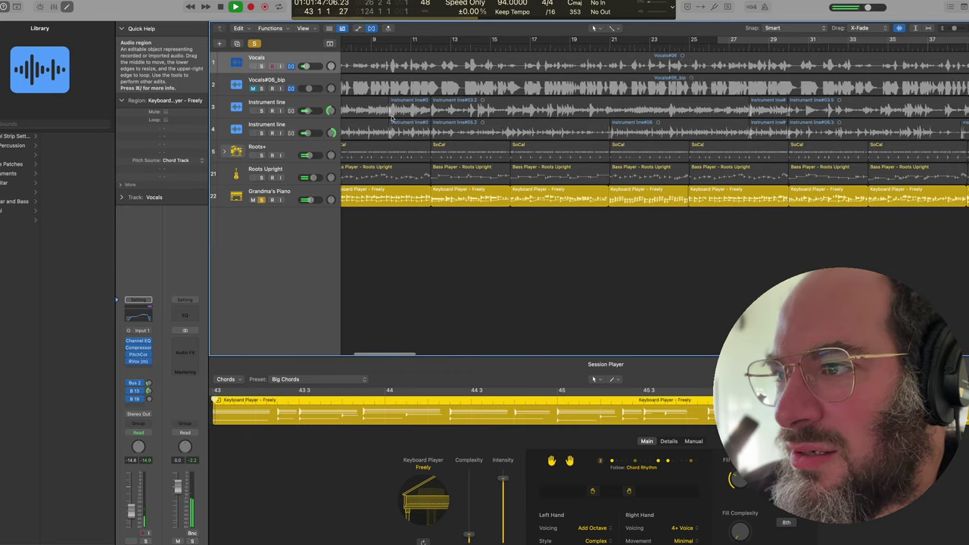
pyautogui.press('space')
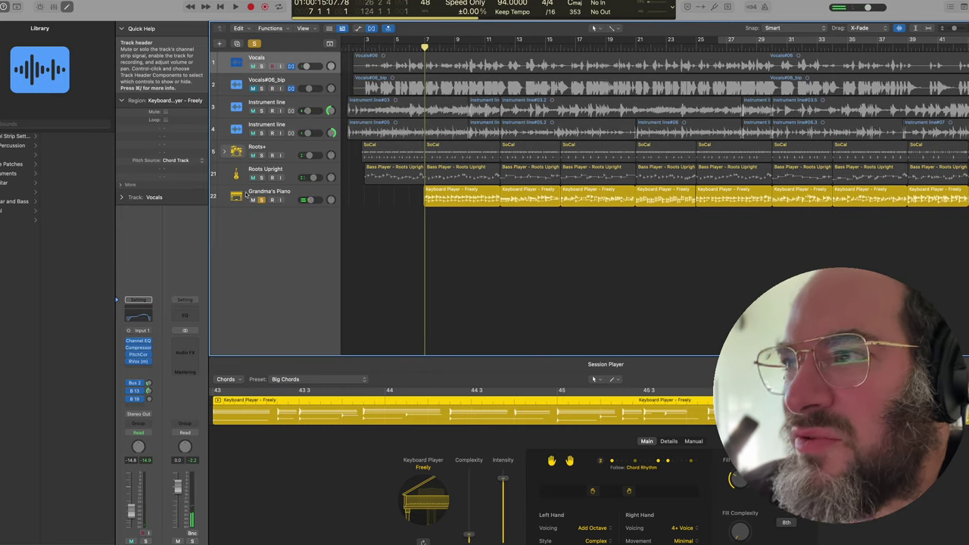
pyautogui.click(235, 198)
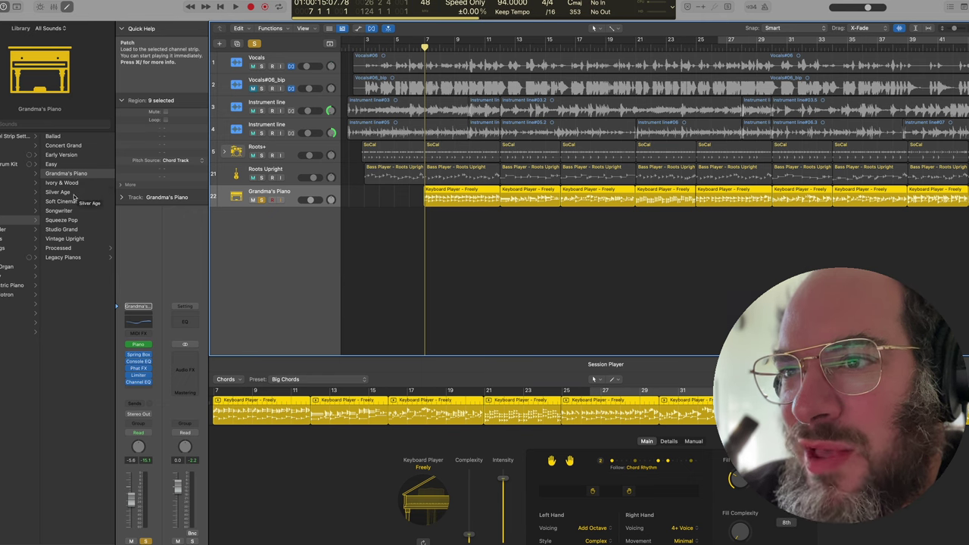
# Audition the Silver Age, Ivory & Wood and Squeeze Pop patches on the soloed piano track from bar 7.
pyautogui.click(71, 196)
pyautogui.click(60, 192)
pyautogui.press('space')
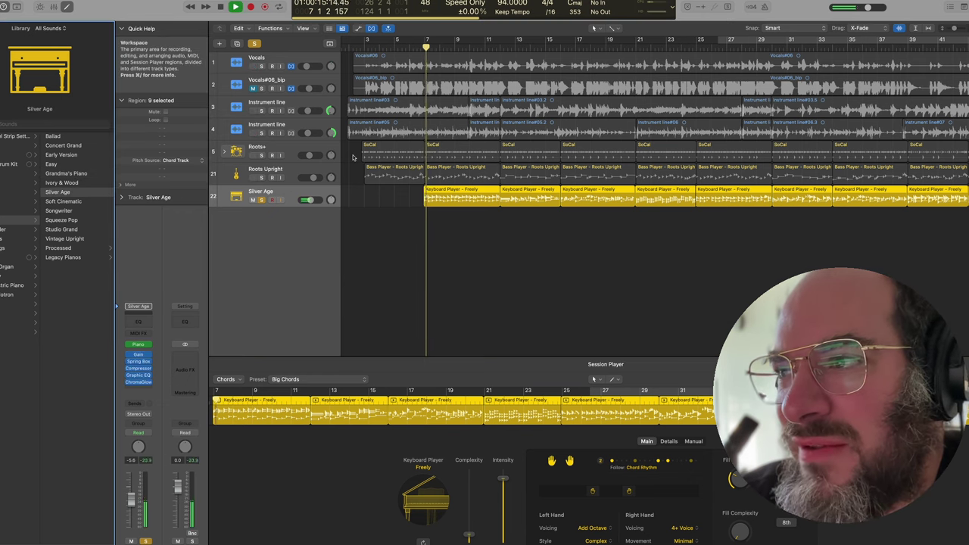
pyautogui.click(72, 183)
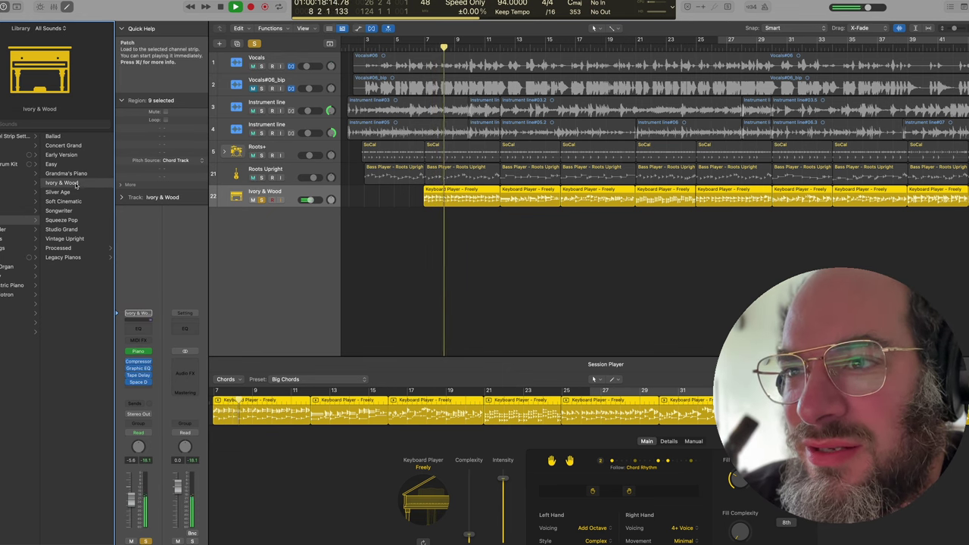
pyautogui.click(110, 224)
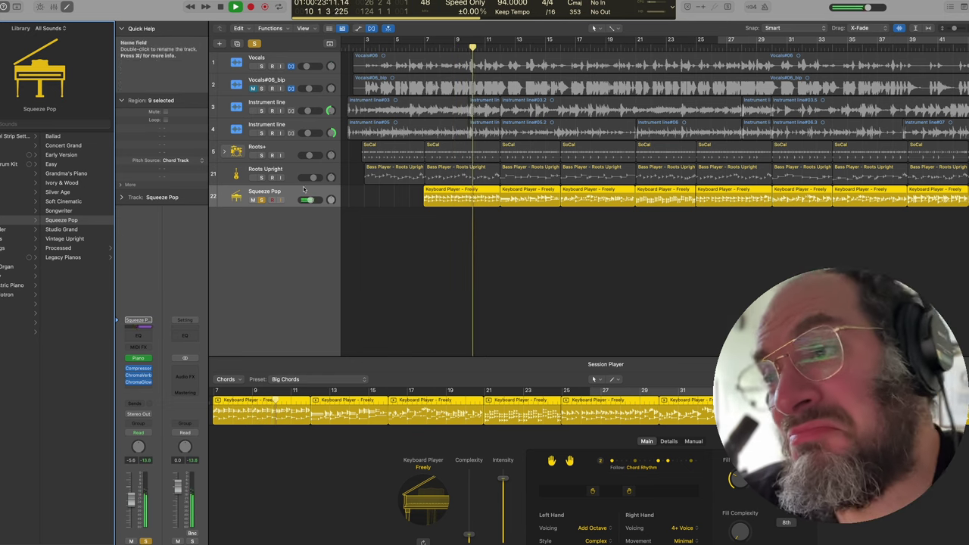
# Add Roots Upright to the solo, load the Vintage Upright patch on the piano track, and play both from bar 7.
pyautogui.click(261, 178)
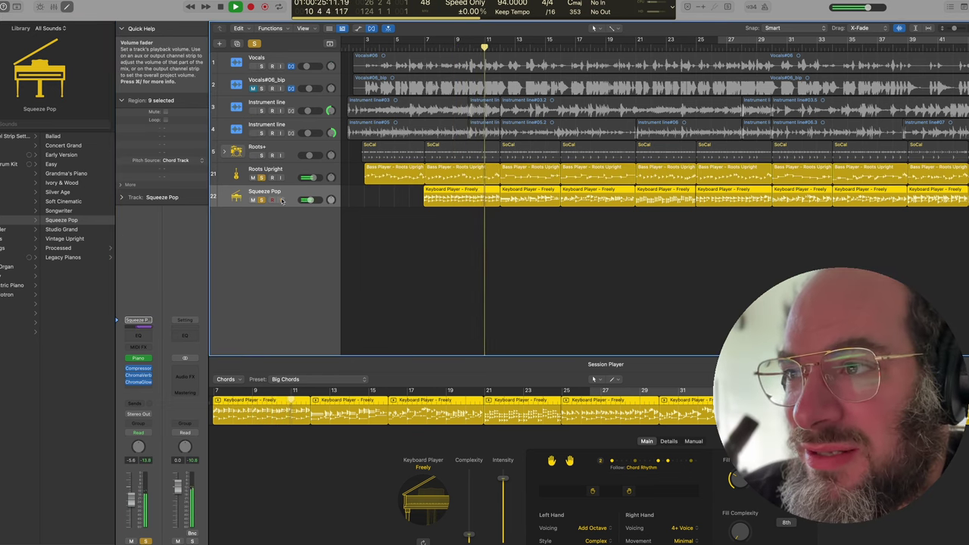
pyautogui.press('space')
pyautogui.click(64, 239)
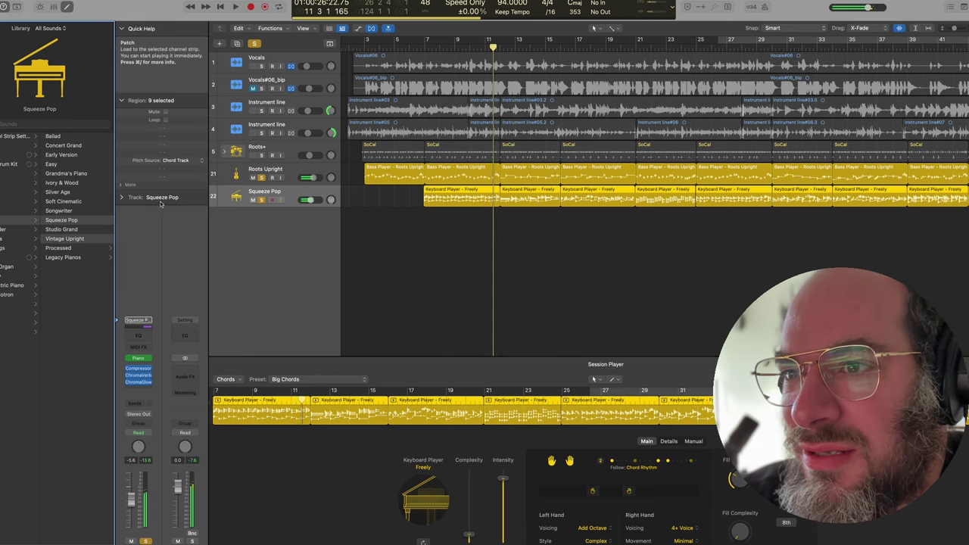
pyautogui.click(424, 49)
pyautogui.press('space')
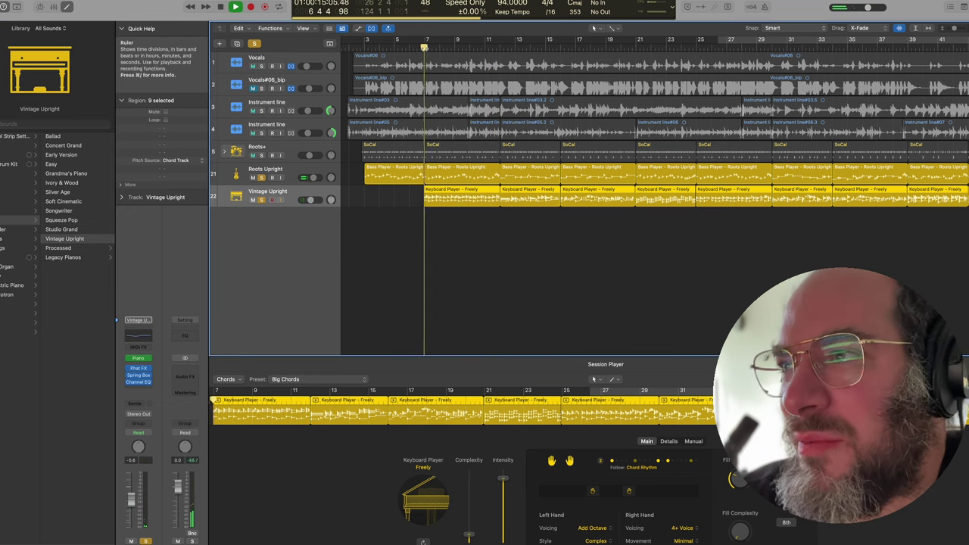
pyautogui.press('super+Right')
pyautogui.press('super+Right')
pyautogui.press('super+Right')
pyautogui.scroll(-1, 442, 111)
pyautogui.press('space')
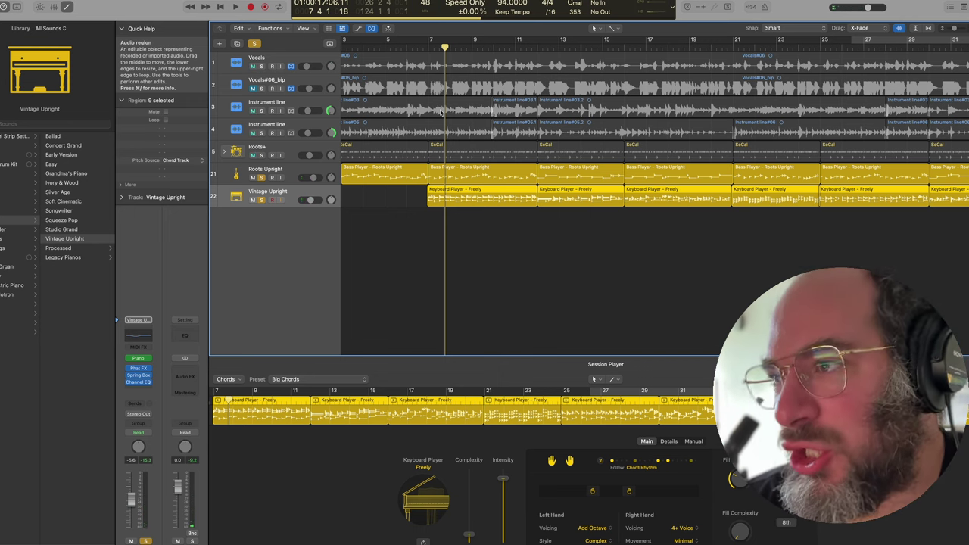
# Solo only the Roots+ drums, releasing the bass and piano solos, and listen briefly around bar 8.
pyautogui.click(262, 156)
pyautogui.click(262, 177)
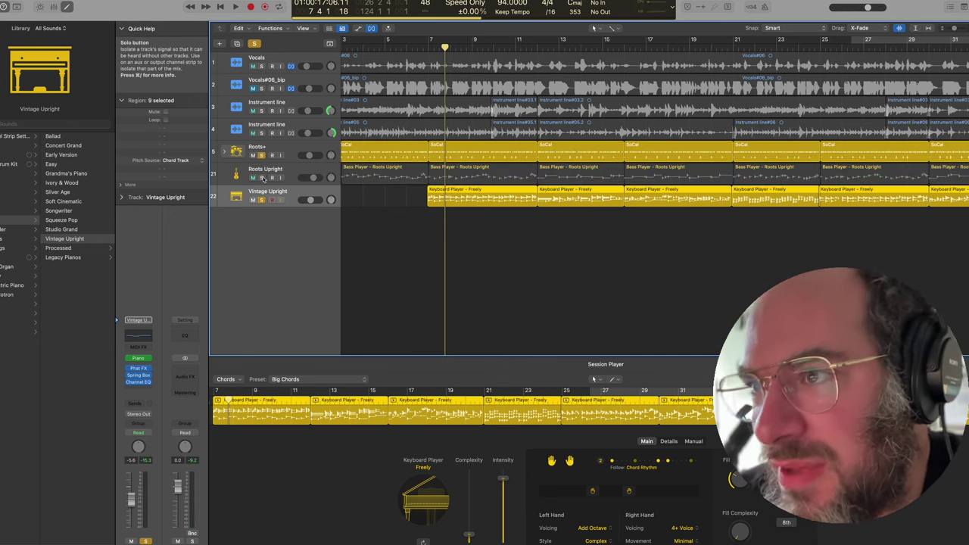
pyautogui.click(262, 200)
pyautogui.press('space')
pyautogui.scroll(-1, 413, 190)
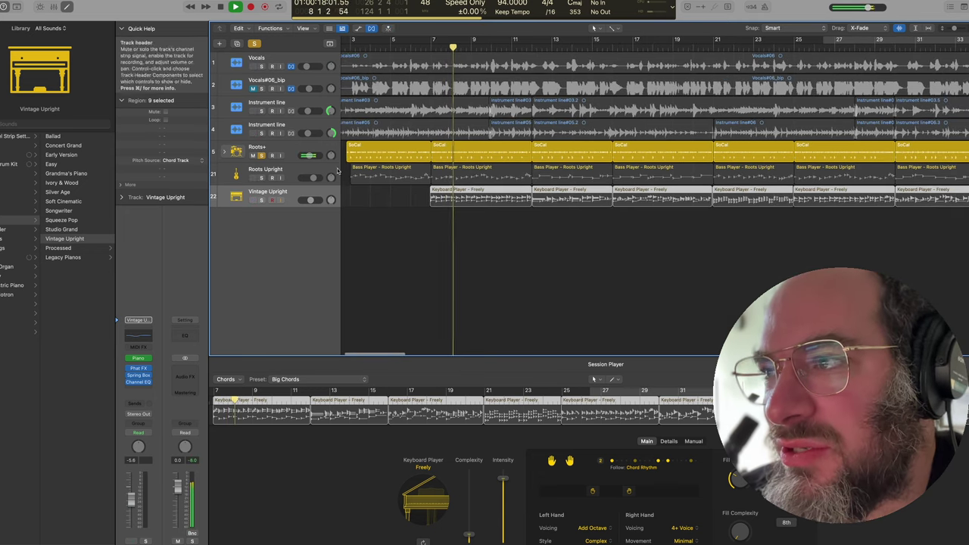
pyautogui.press('space')
# Expand the Roots+ drum stack and listen to the soloed Snare Bottom track with its MicroShift effect open for inspection.
pyautogui.click(224, 152)
pyautogui.scroll(-4, 291, 146)
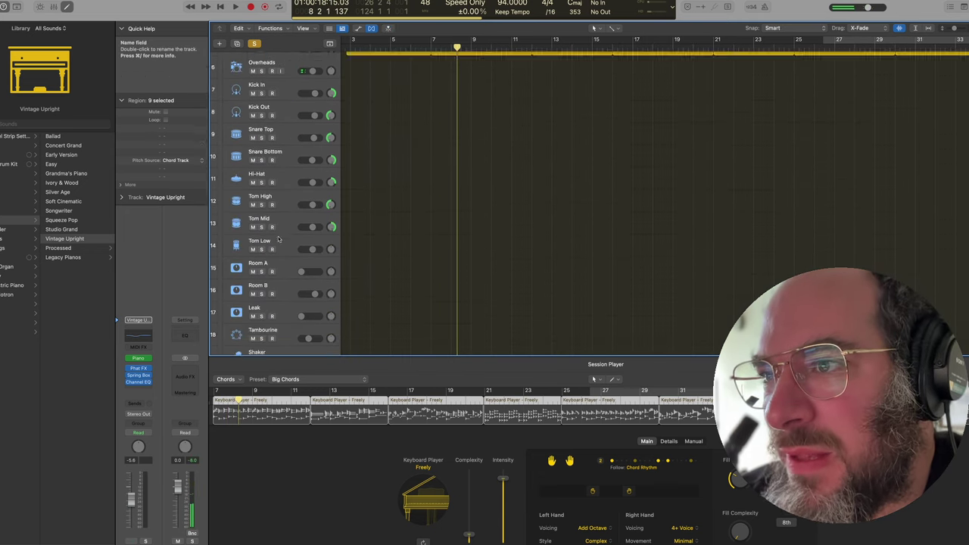
pyautogui.click(290, 146)
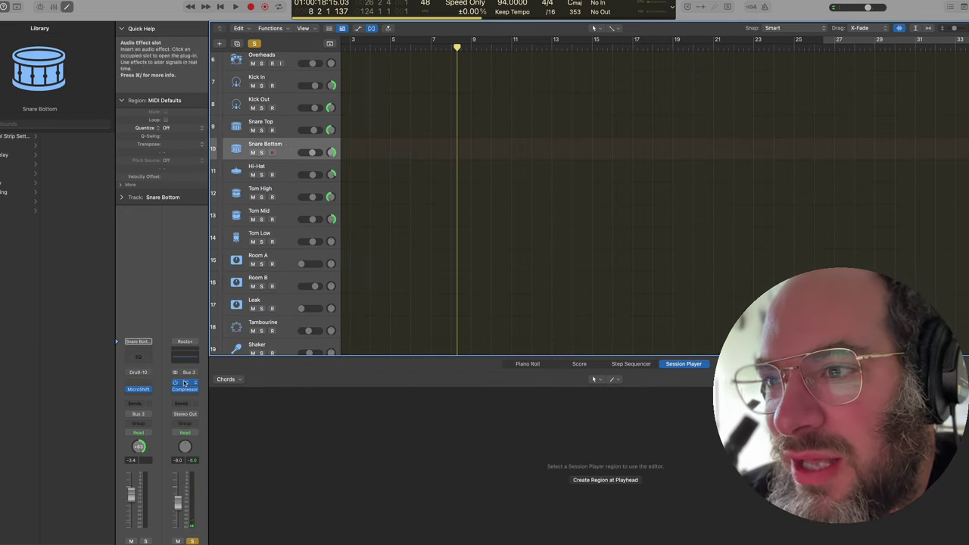
pyautogui.click(139, 389)
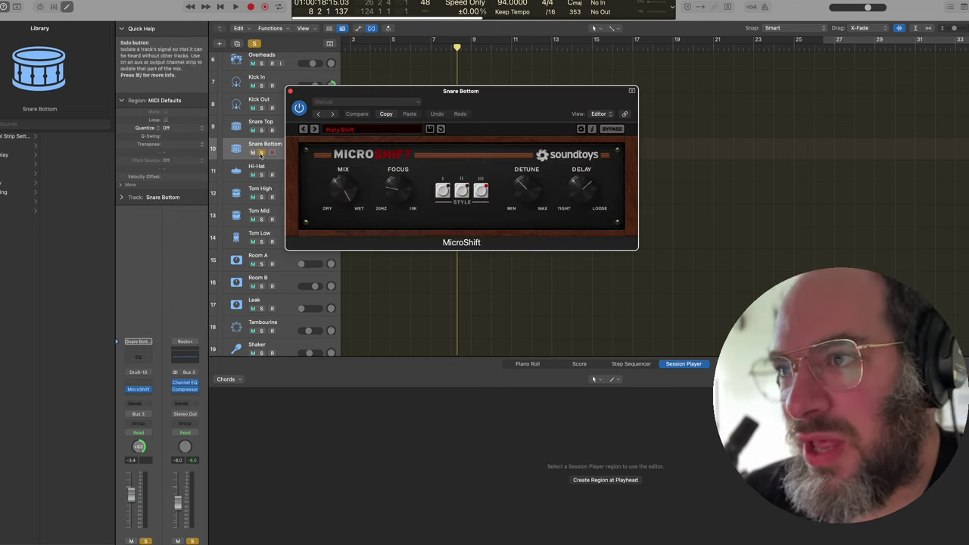
pyautogui.press('space')
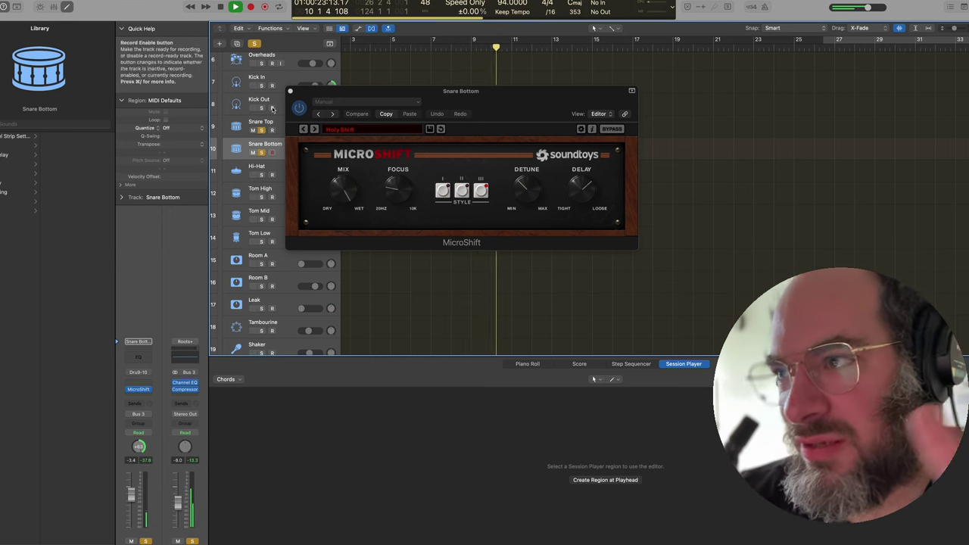
pyautogui.click(289, 91)
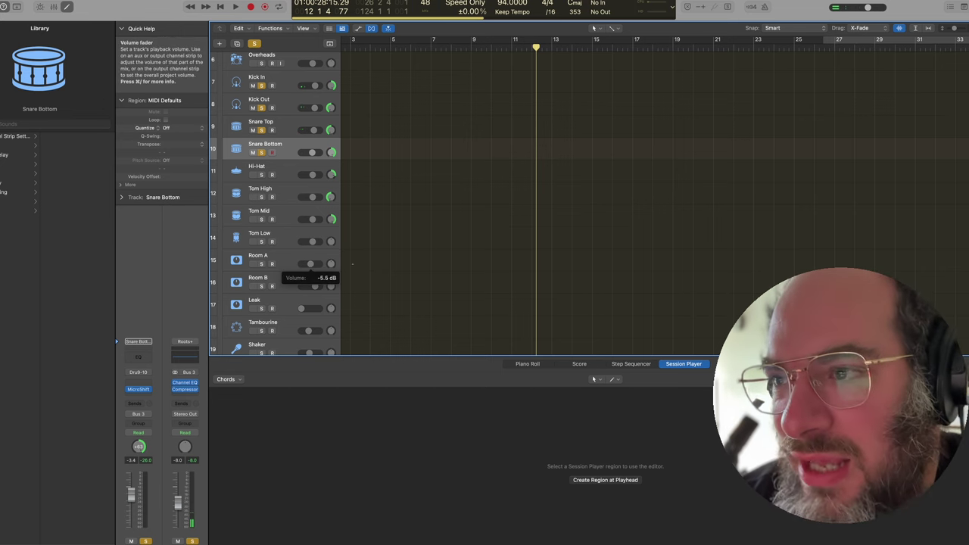
# Solo Room A alongside the kick and snare tracks and try different room levels during playback.
pyautogui.click(262, 264)
pyautogui.press('space')
pyautogui.moveTo(310, 264); pyautogui.dragTo(318, 264)
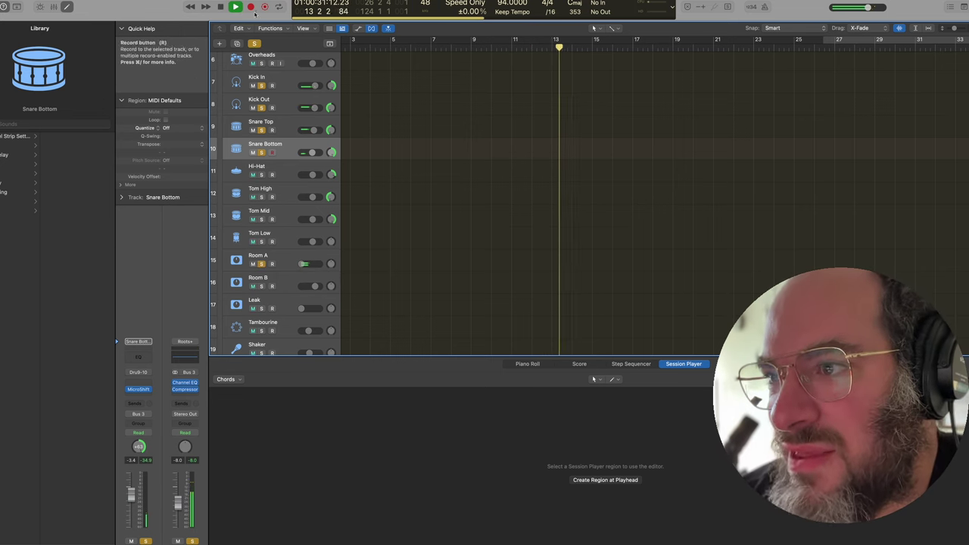
# Return to the full unsoloed arrangement, collapse the Roots+ drum stack and stop playback around bar 14.
pyautogui.press('z')
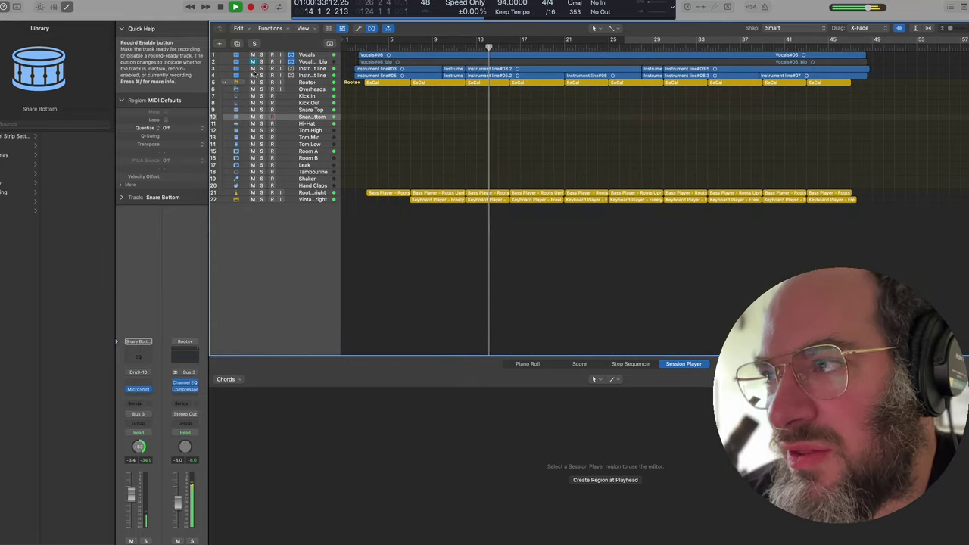
pyautogui.click(224, 82)
pyautogui.press('space')
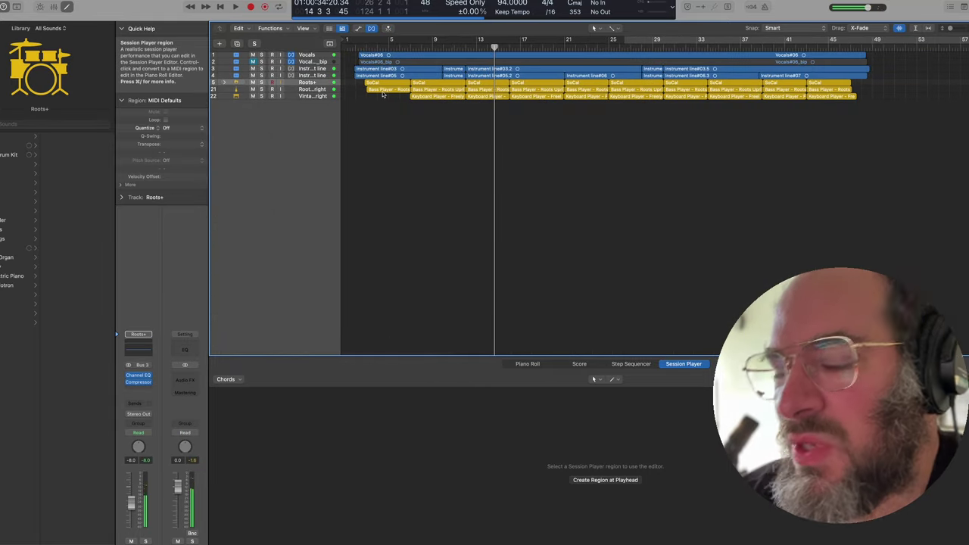